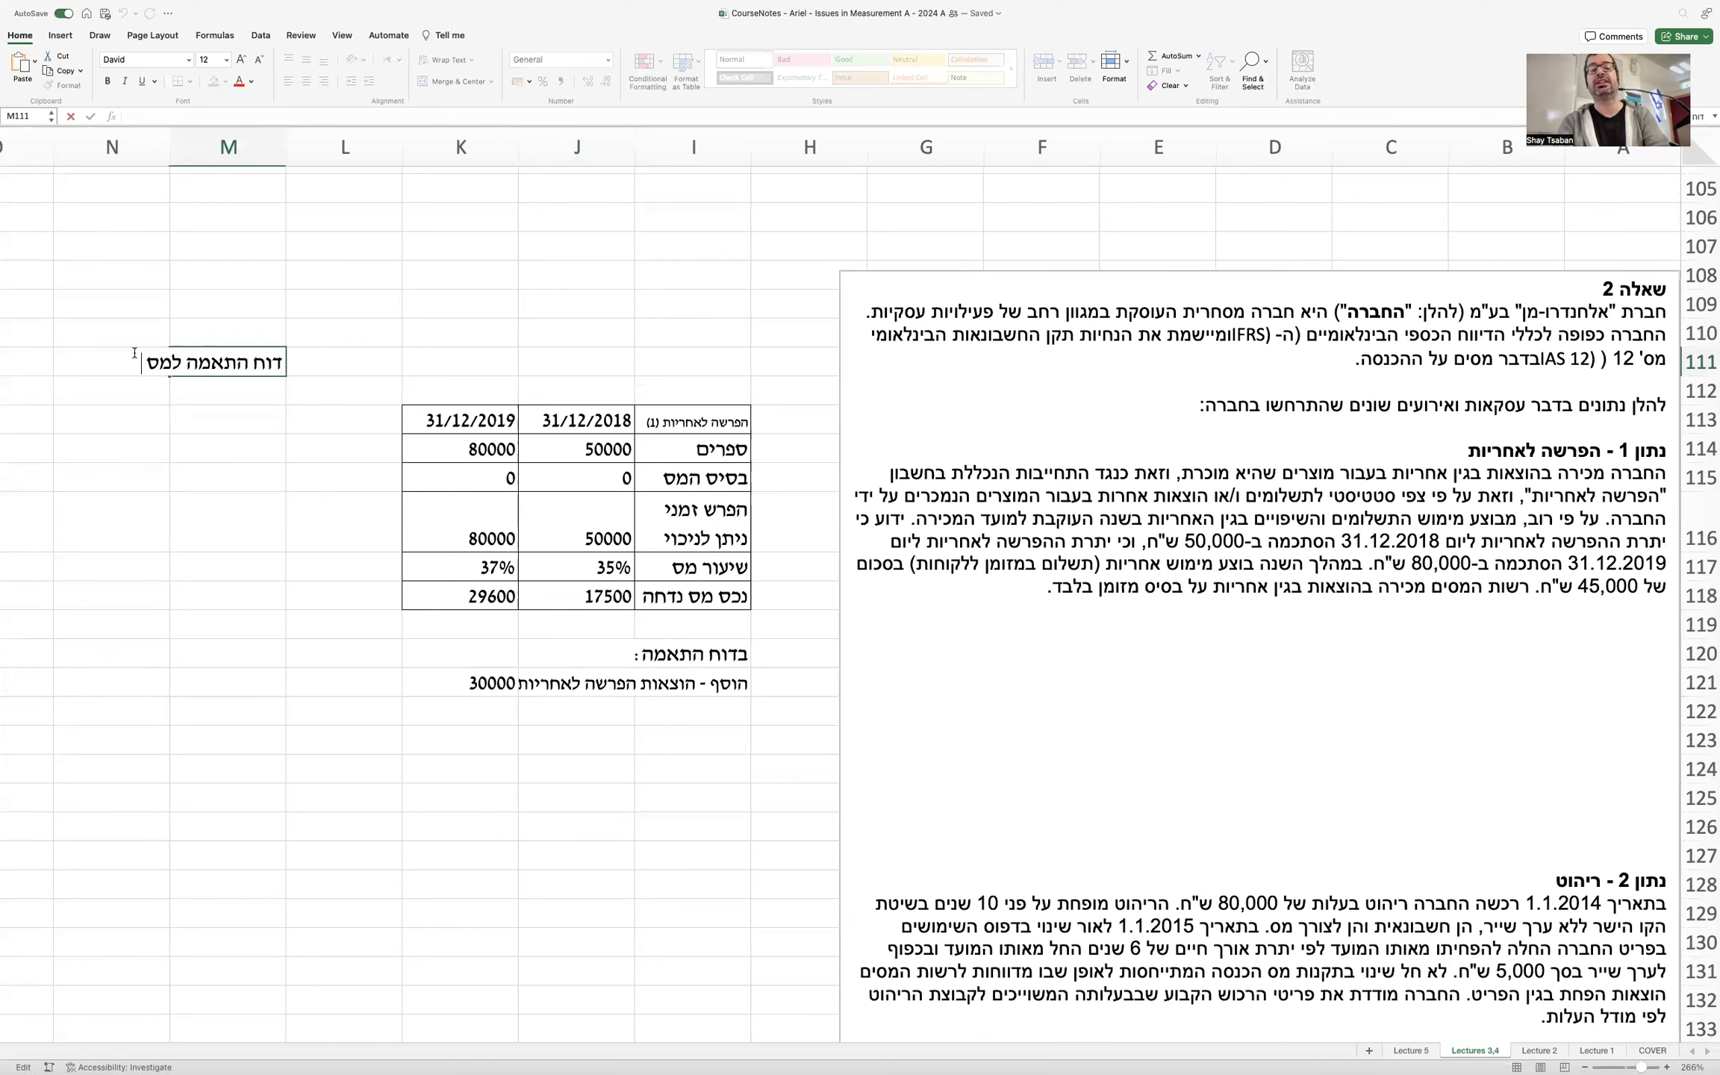
Step: Complete the title in M111 as "דוח התאמה למס 2019" and make it bold
type("2019")
key("Return")
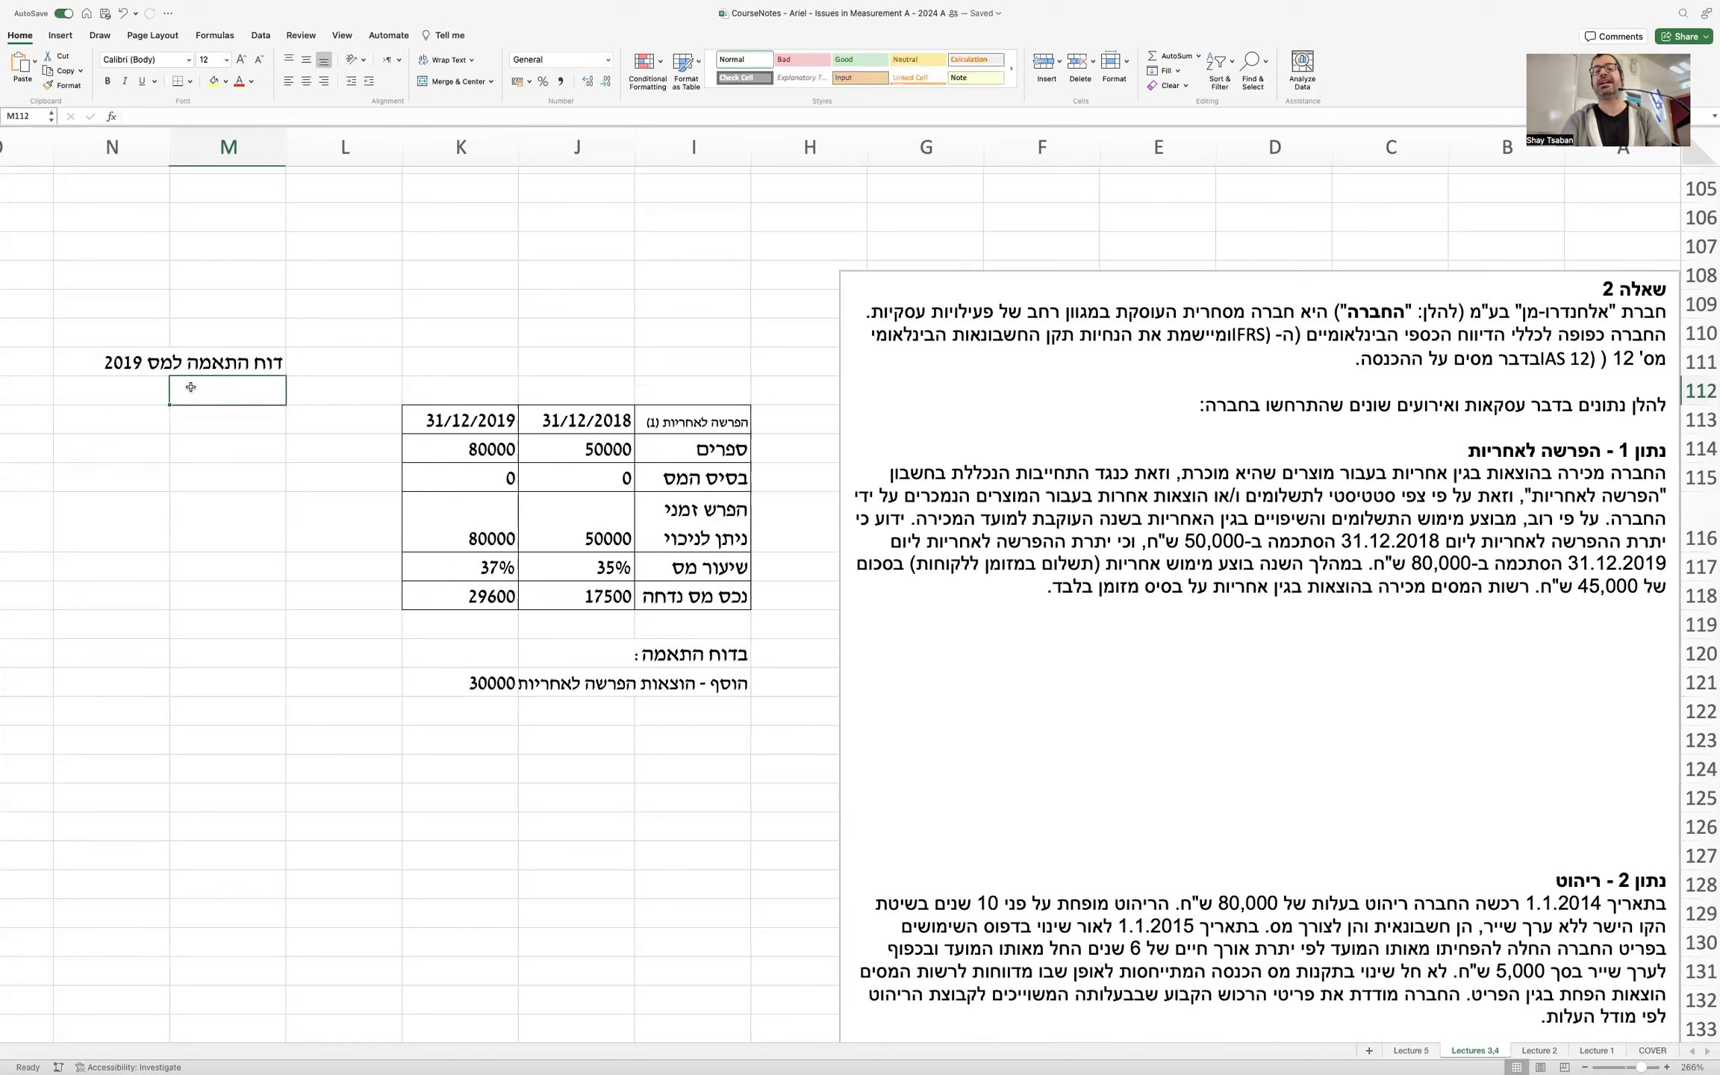
key("Up")
key("super+b")
Step: Enter the row label "רווח חשבונאי לפני מס" in cell M113
left_click(243, 412)
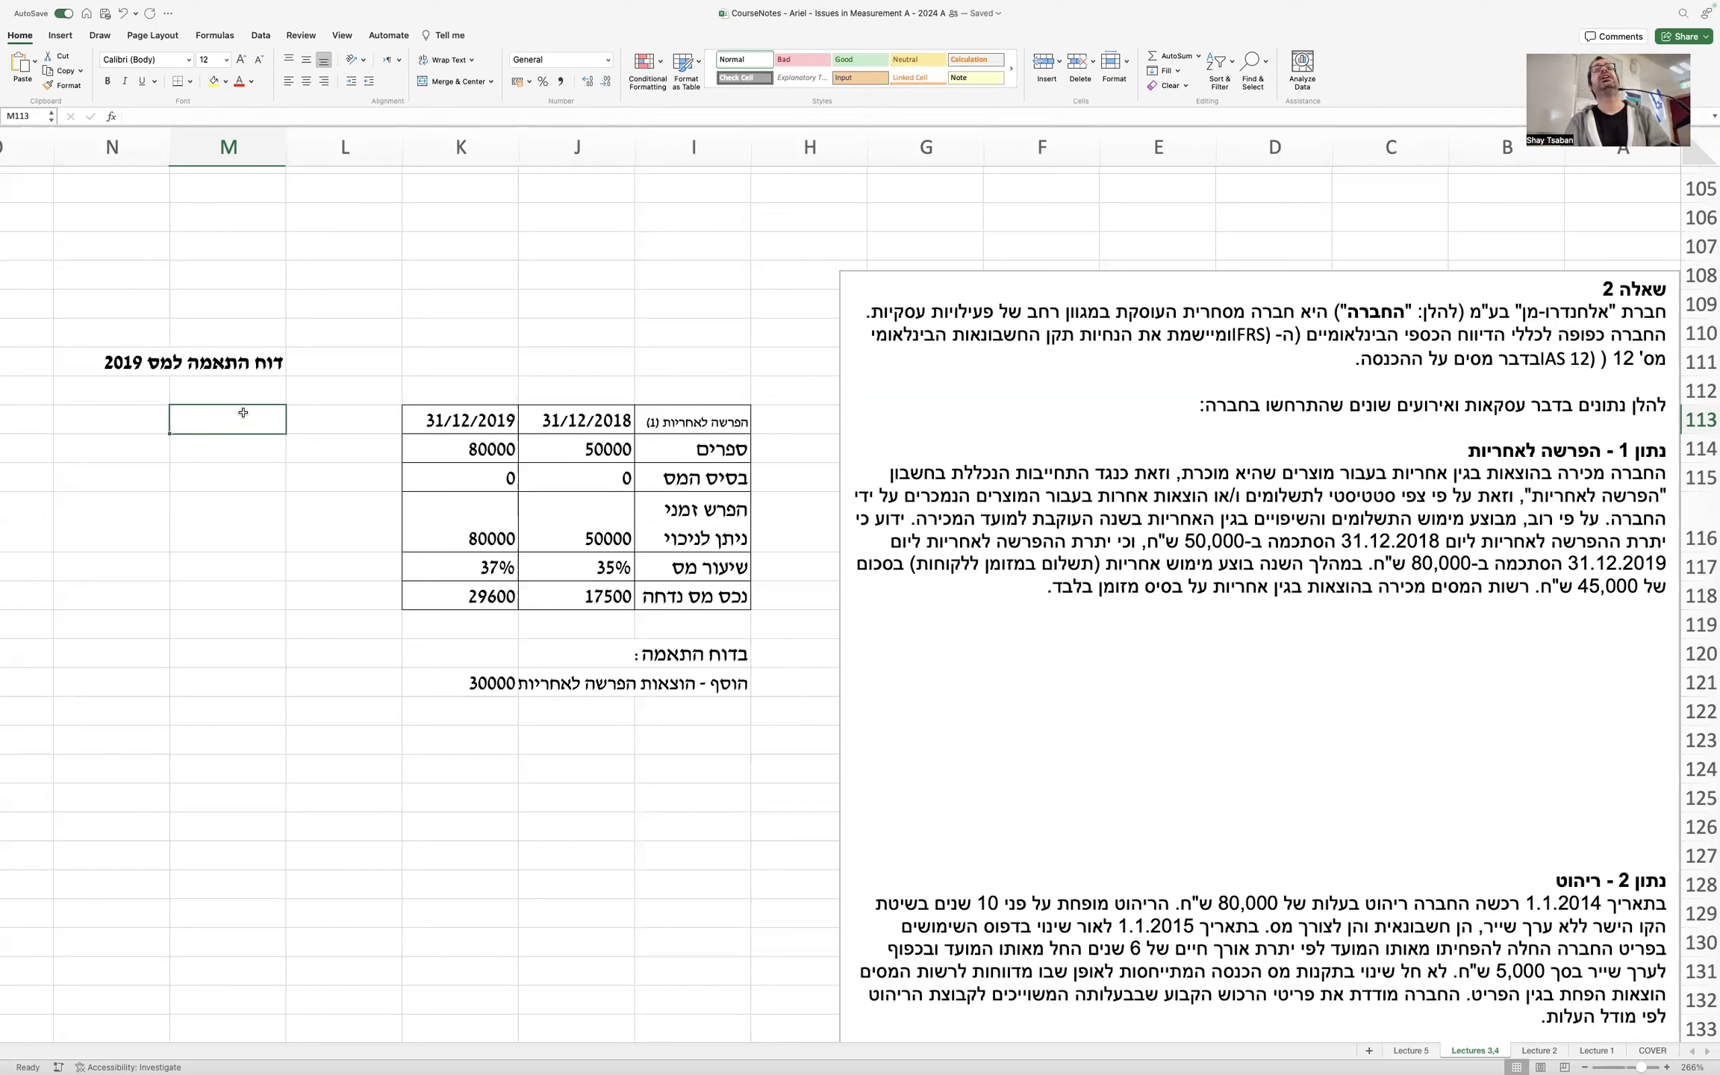
type("רווח חשבונאי לפני מס")
key("Return")
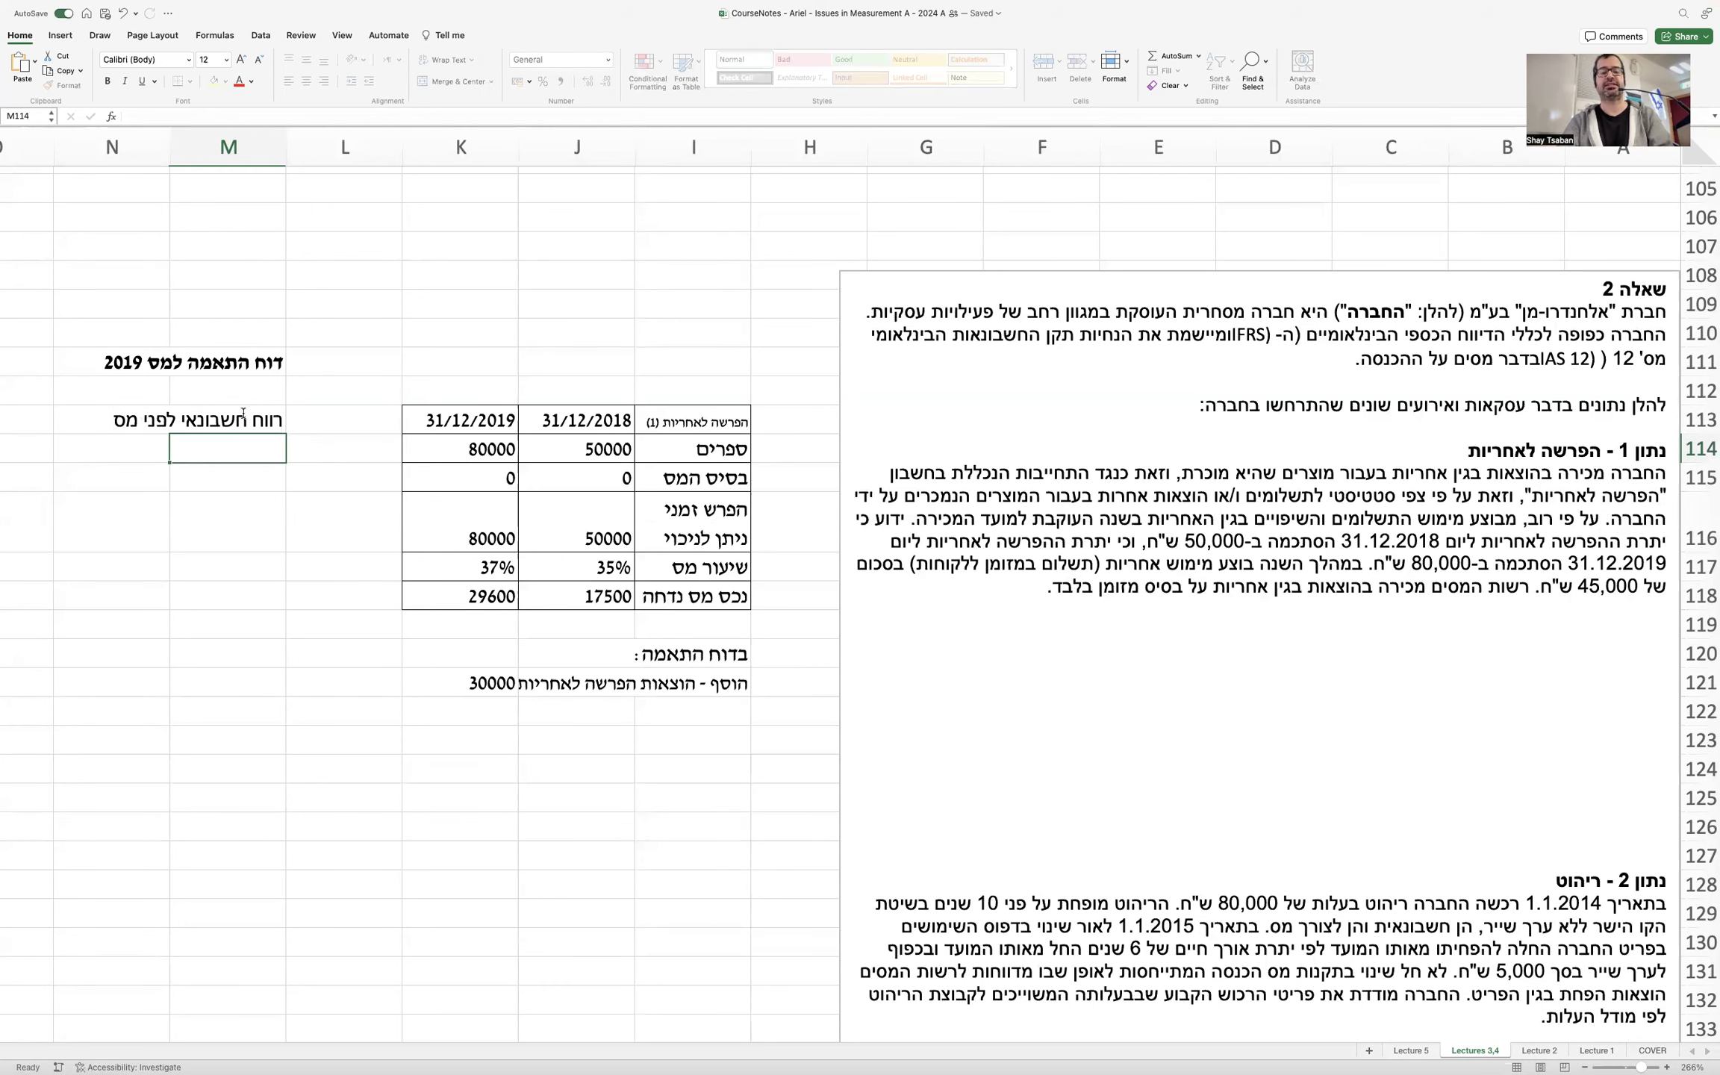
Step: Set the font of columns M and N to David
left_click_drag(228, 147, 112, 147)
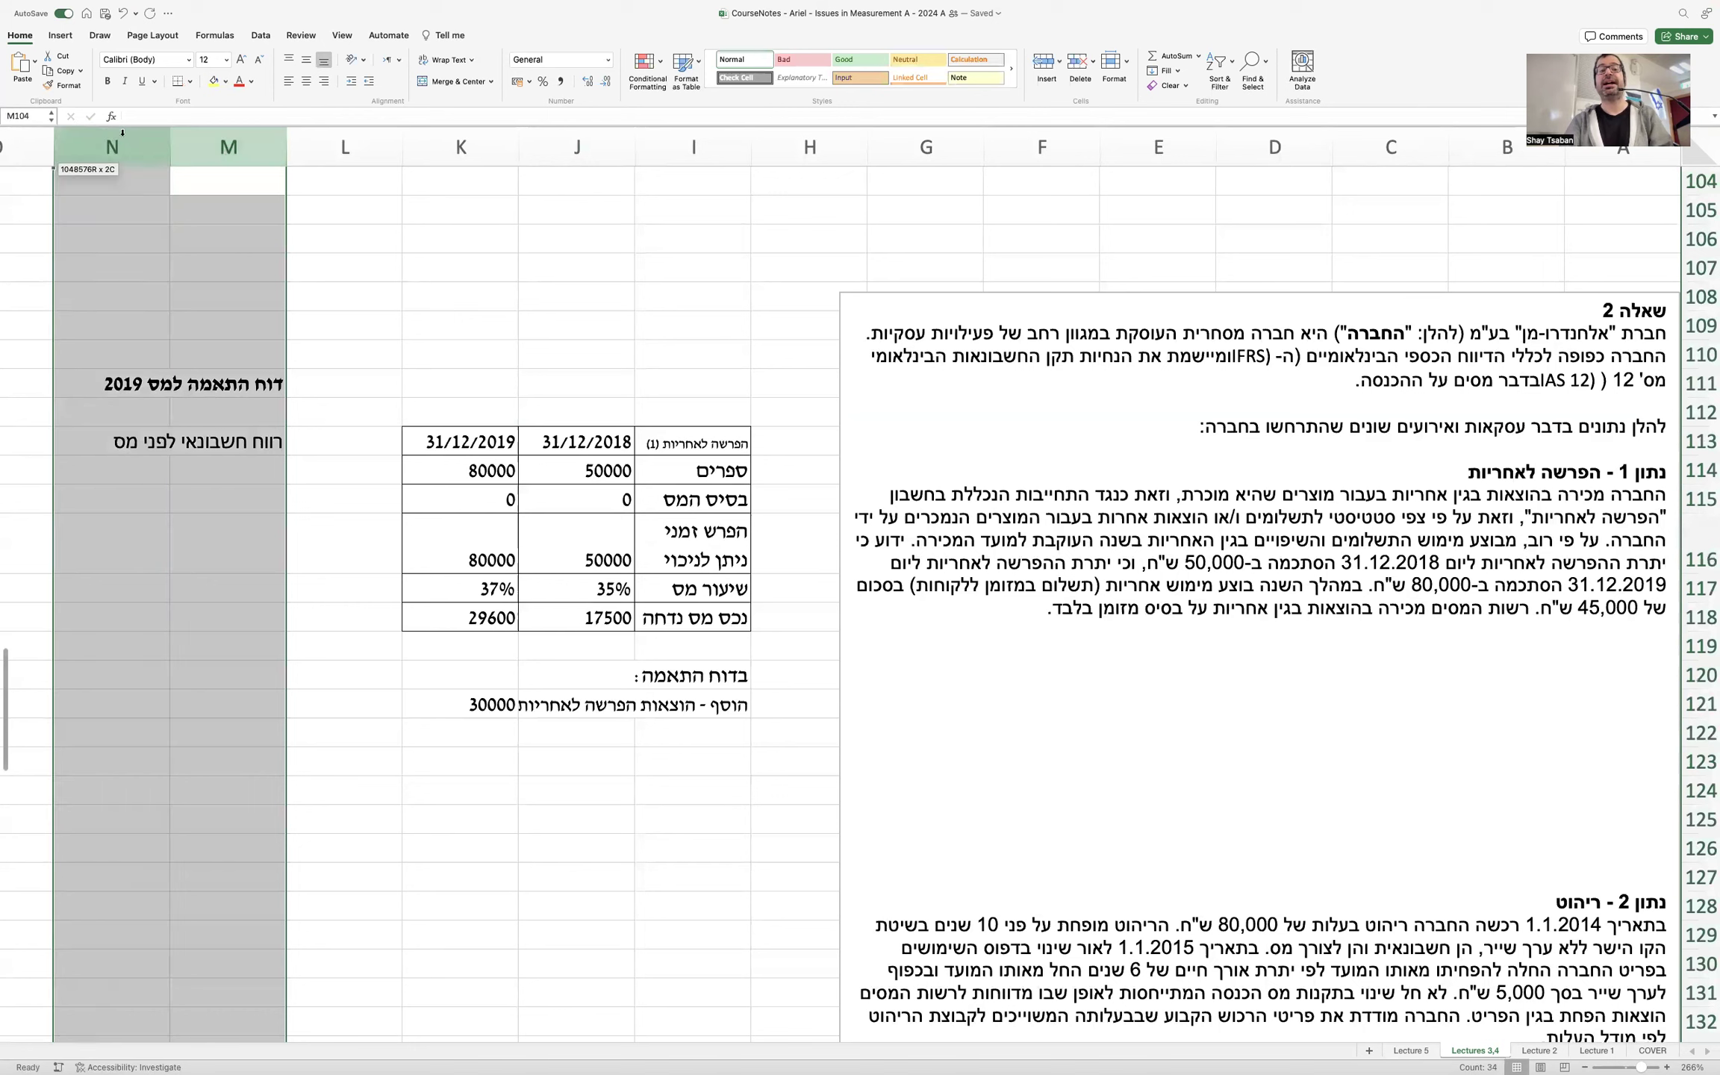
left_click(188, 59)
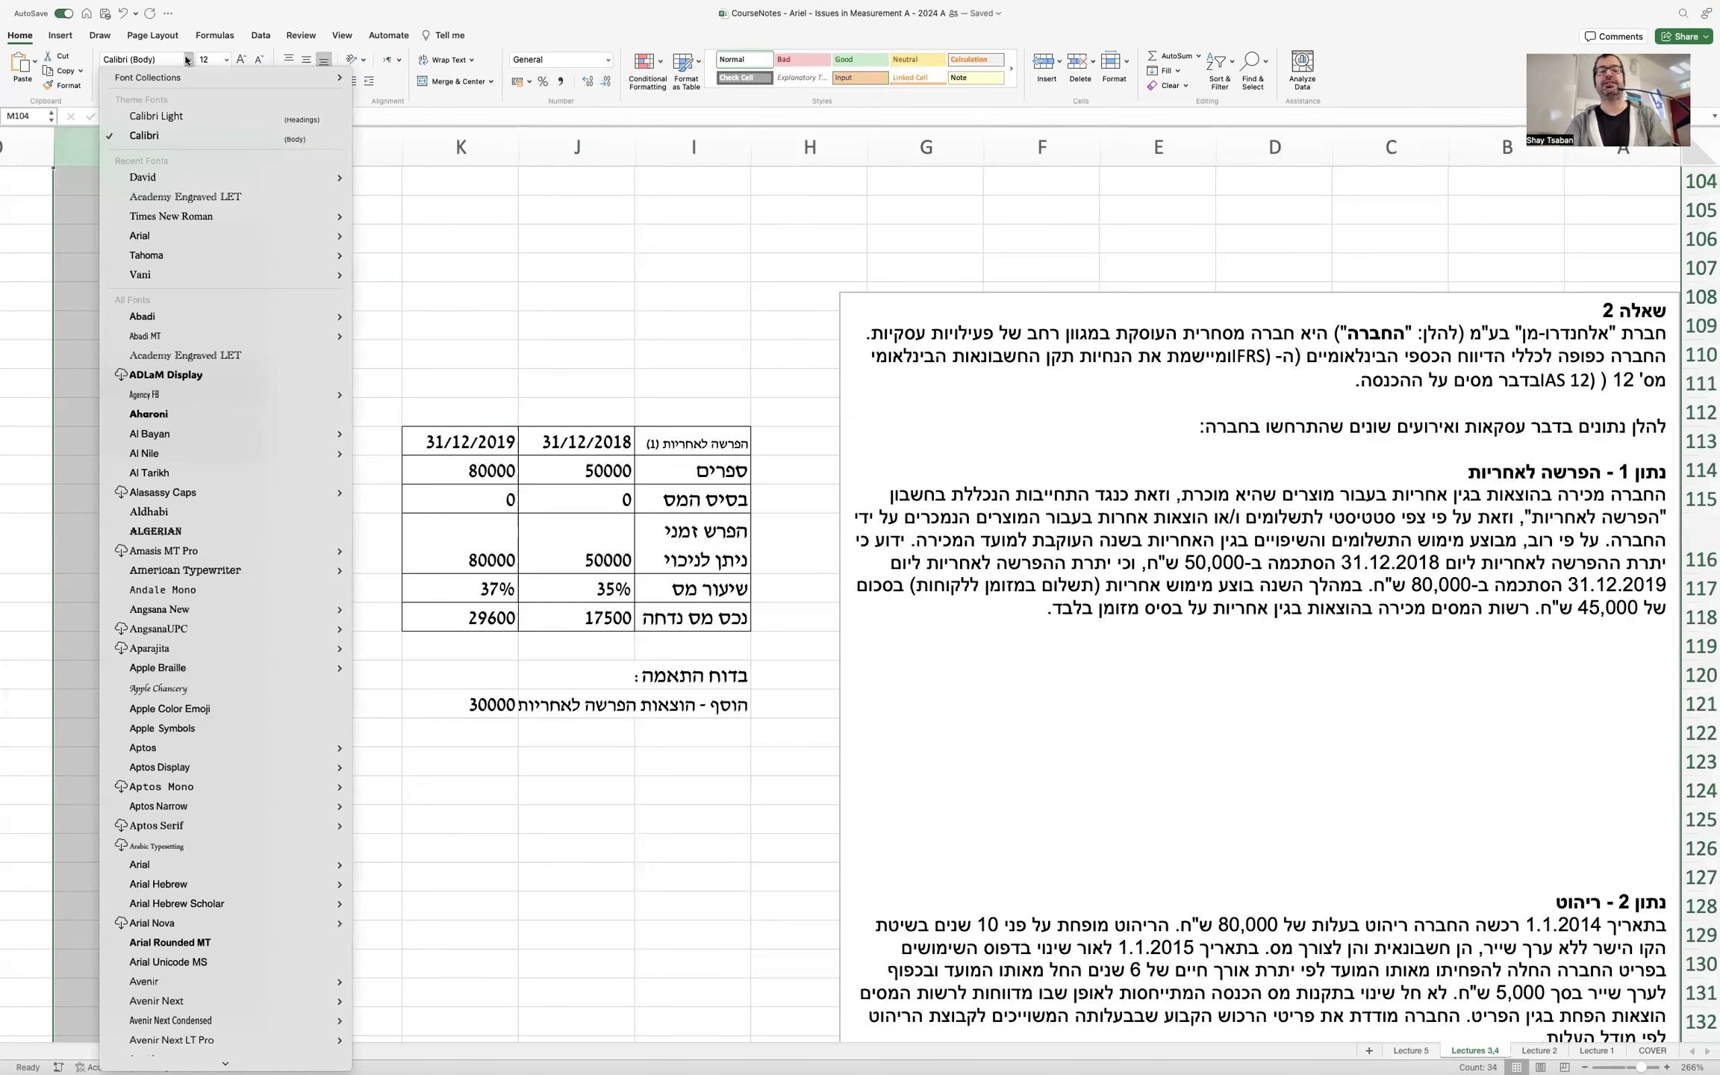
left_click(204, 180)
left_click(241, 453)
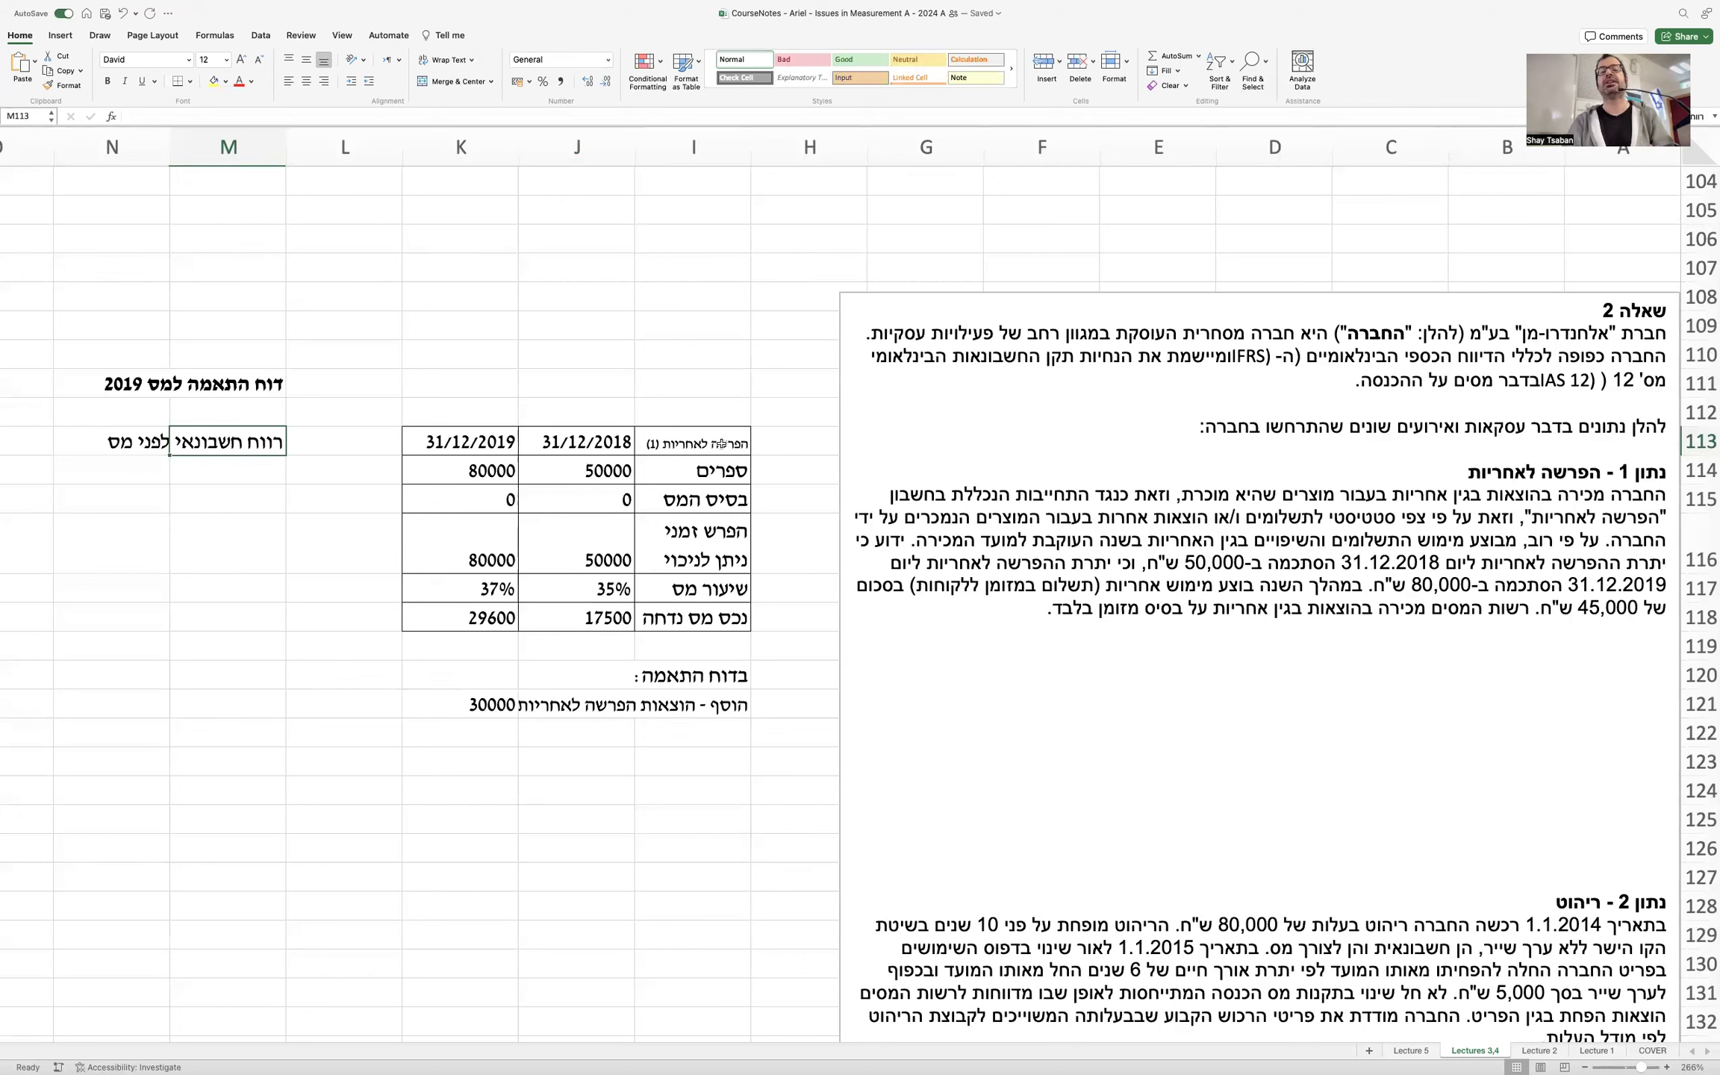
Step: Enter the section labels "הוסף :" in M115 and "הפחת :" in M122
left_click(842, 448)
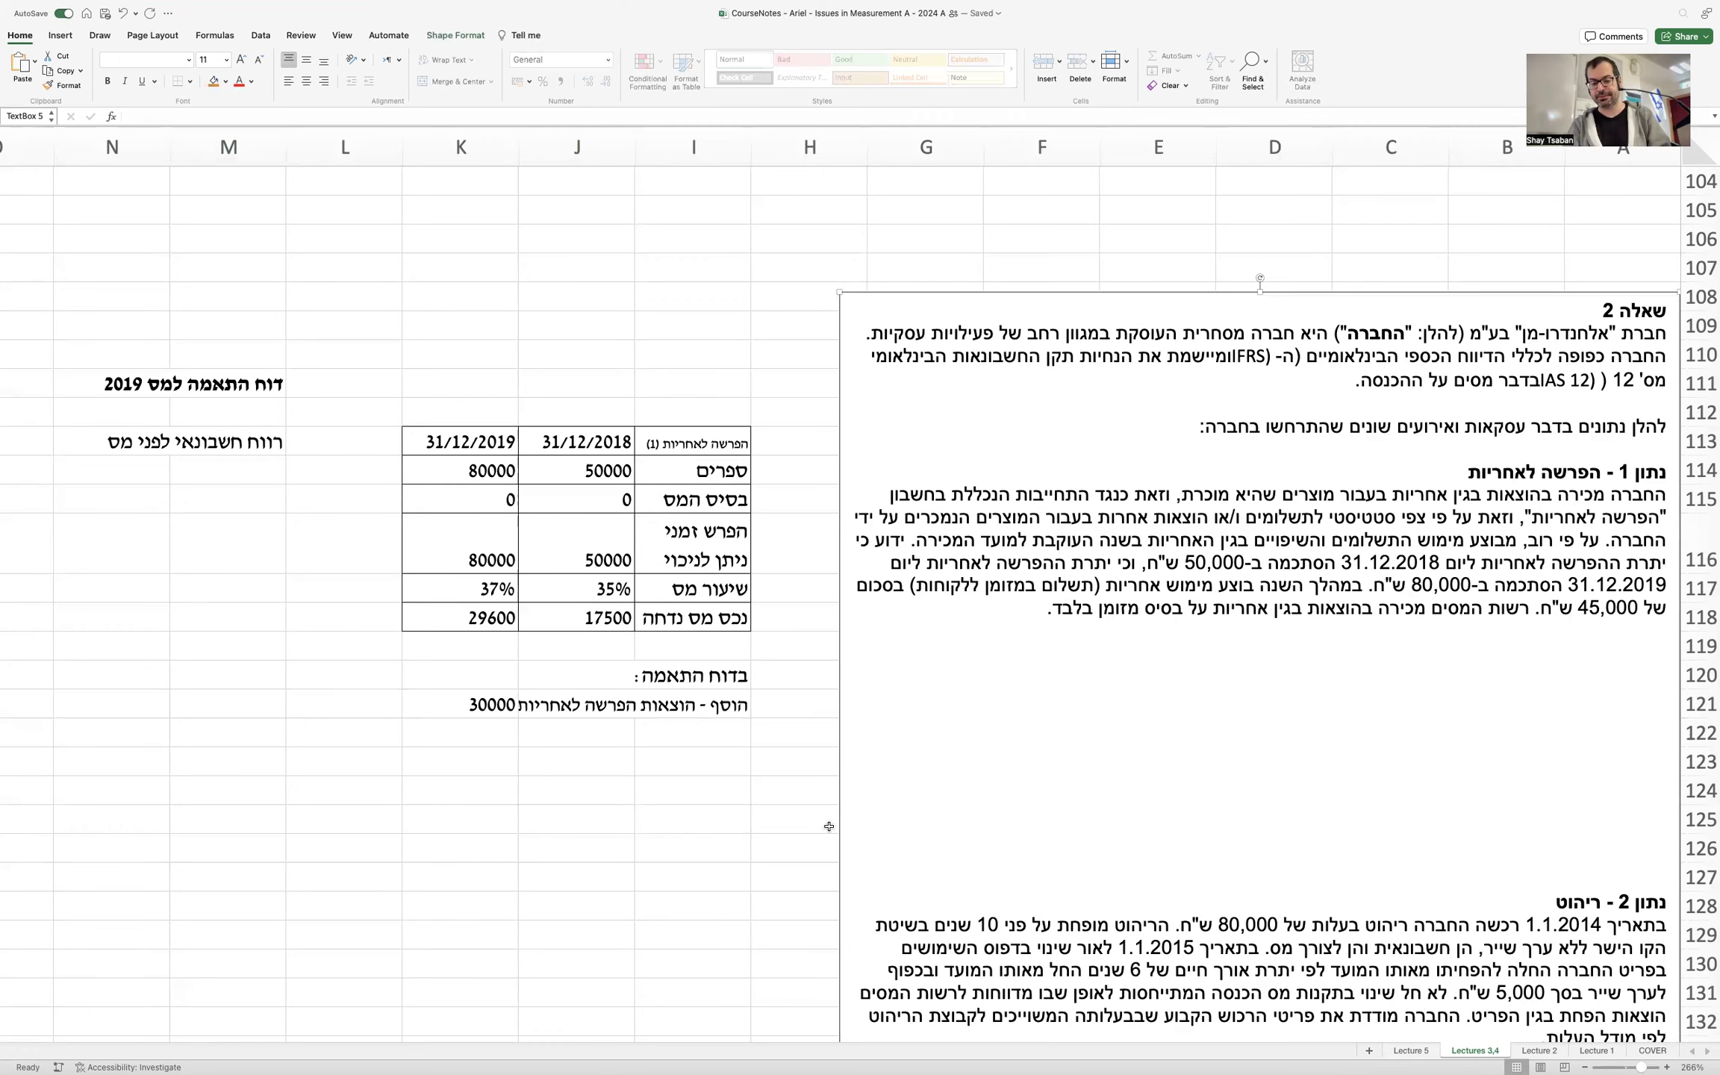
scroll(827, 826, "down", 5)
scroll(829, 826, "up", 7)
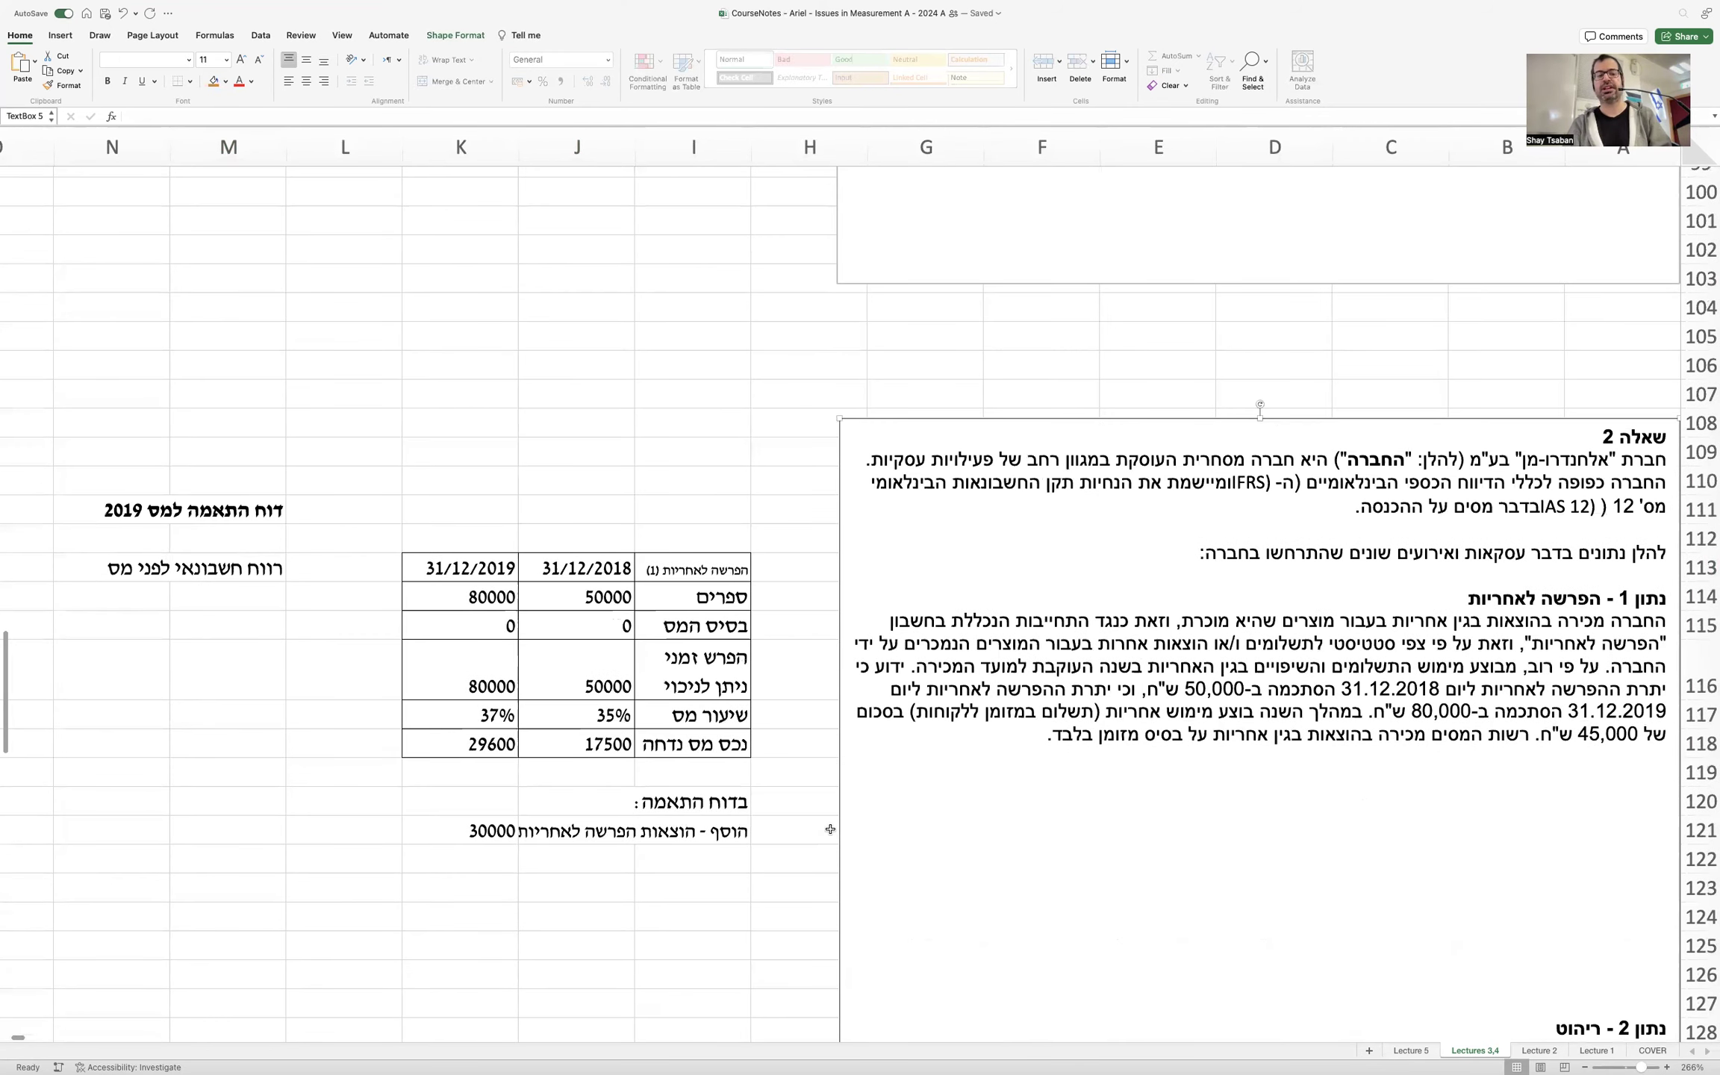
left_click(244, 621)
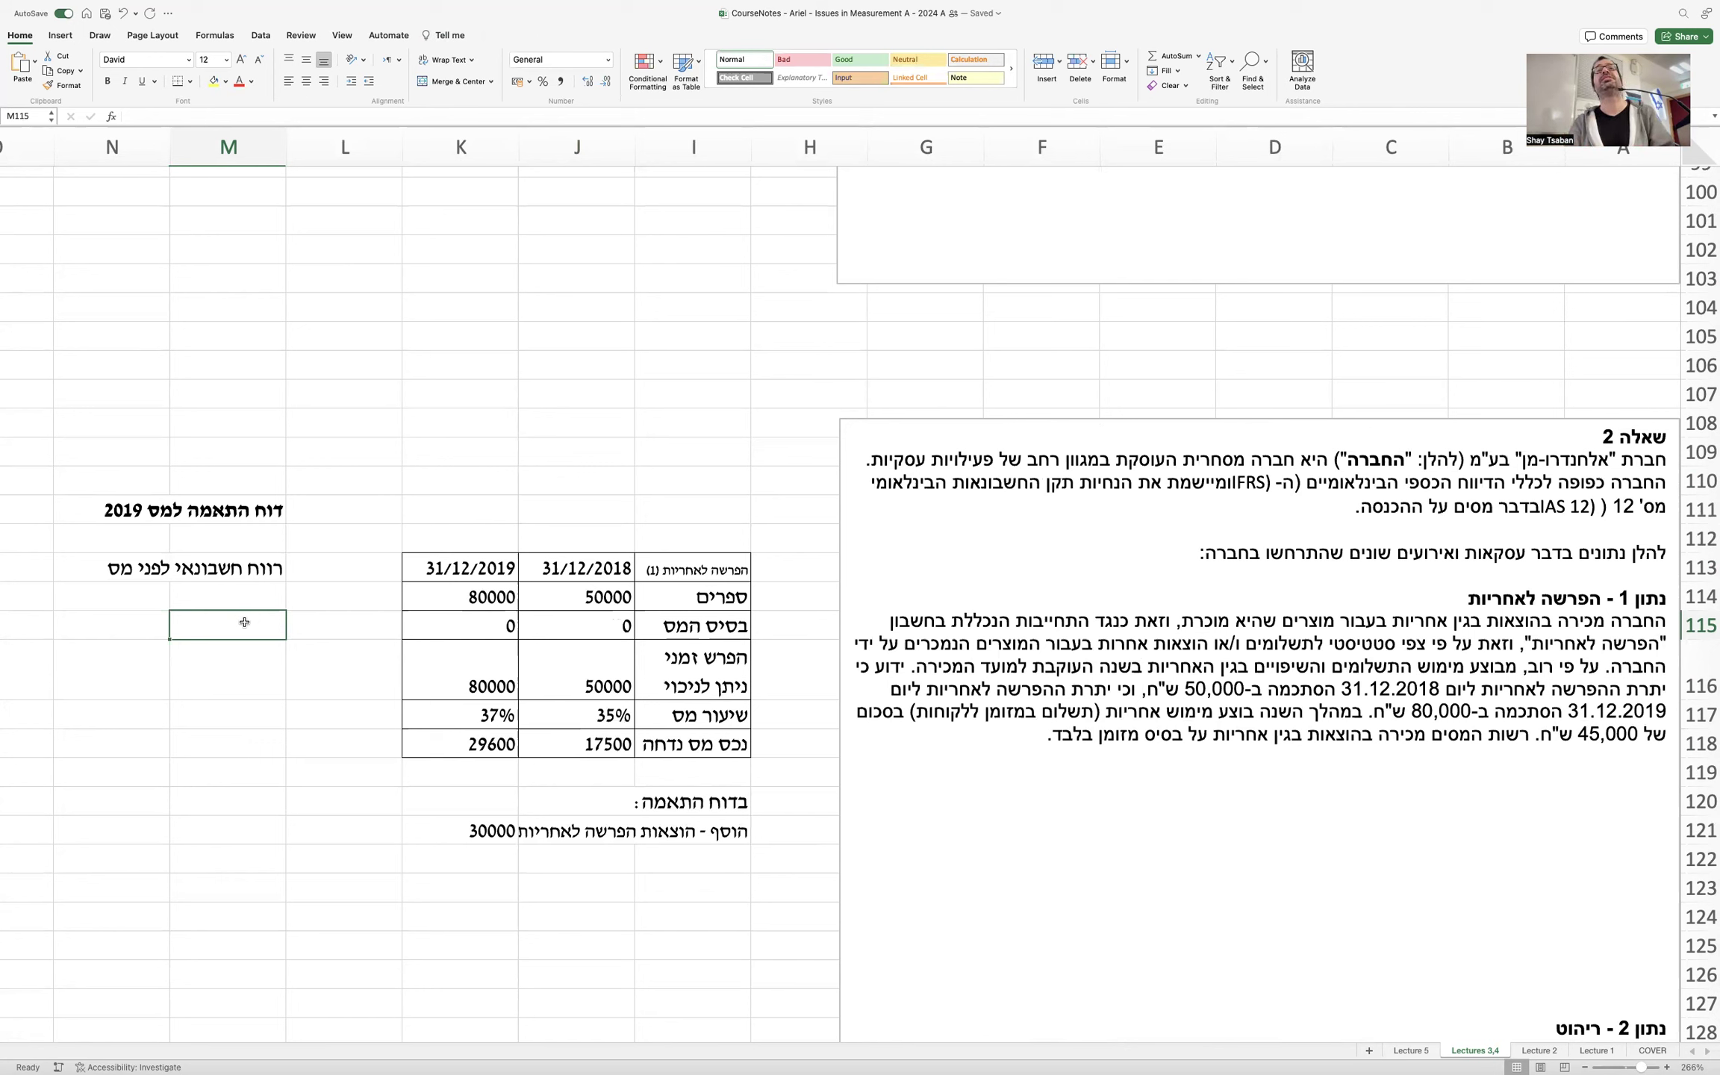
type("הוסף :")
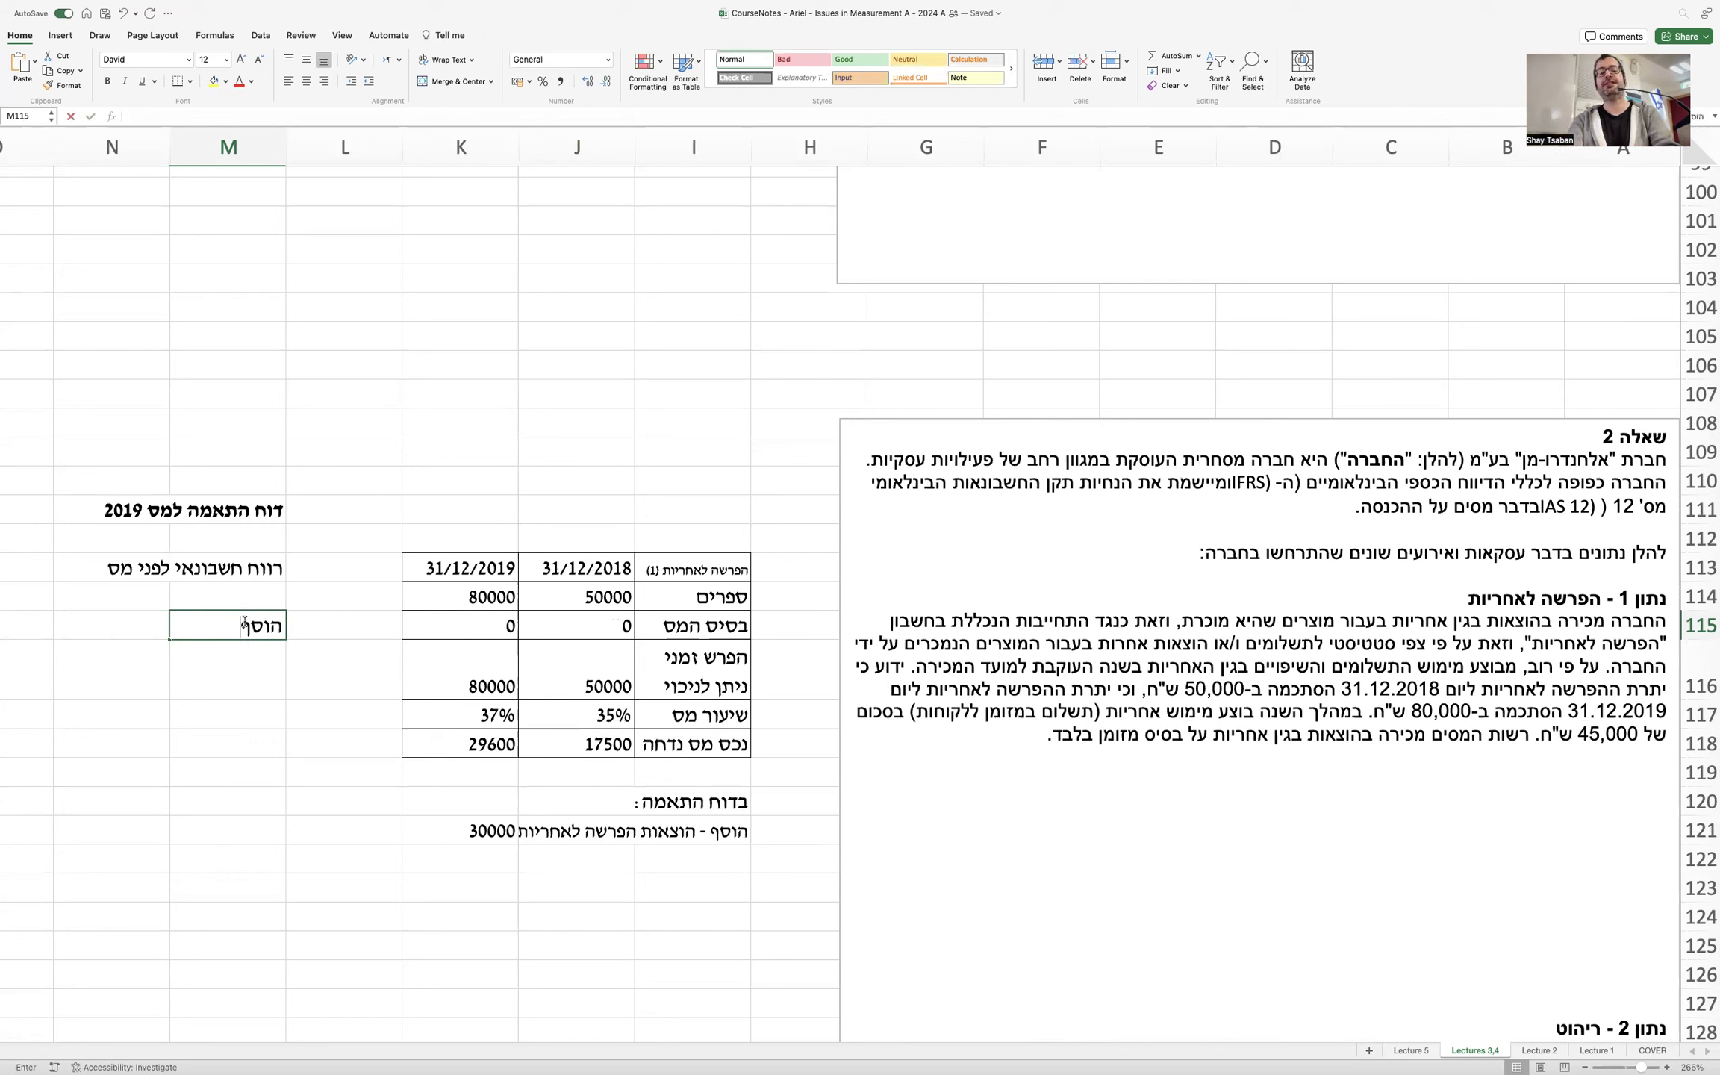
key("Down")
key("Down")
key("Down")
key("Down")
key("Down")
key("Down")
key("Down")
type("הפחת :")
Step: Enter the closing row label "הכנסה חייבת במס חברות" in cell M128
key("Down")
key("Down")
key("Down")
key("Down")
key("Down")
key("Down")
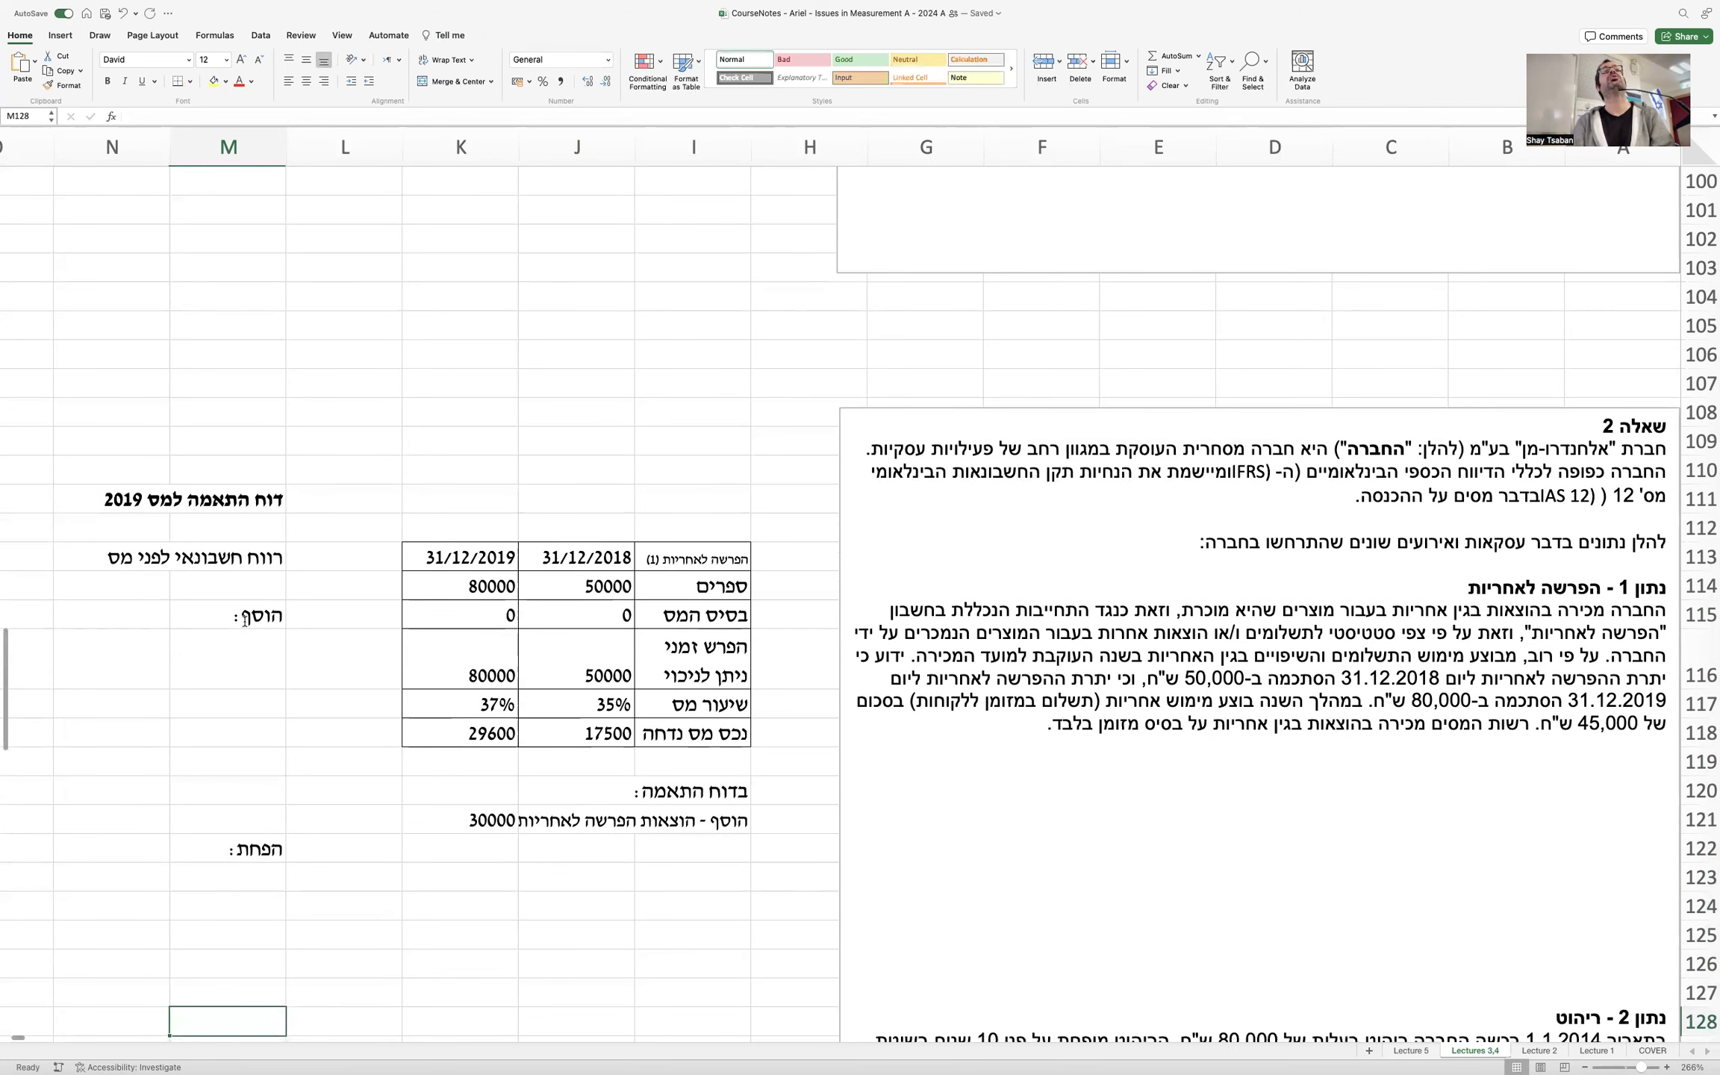
scroll(244, 621, "down", 3)
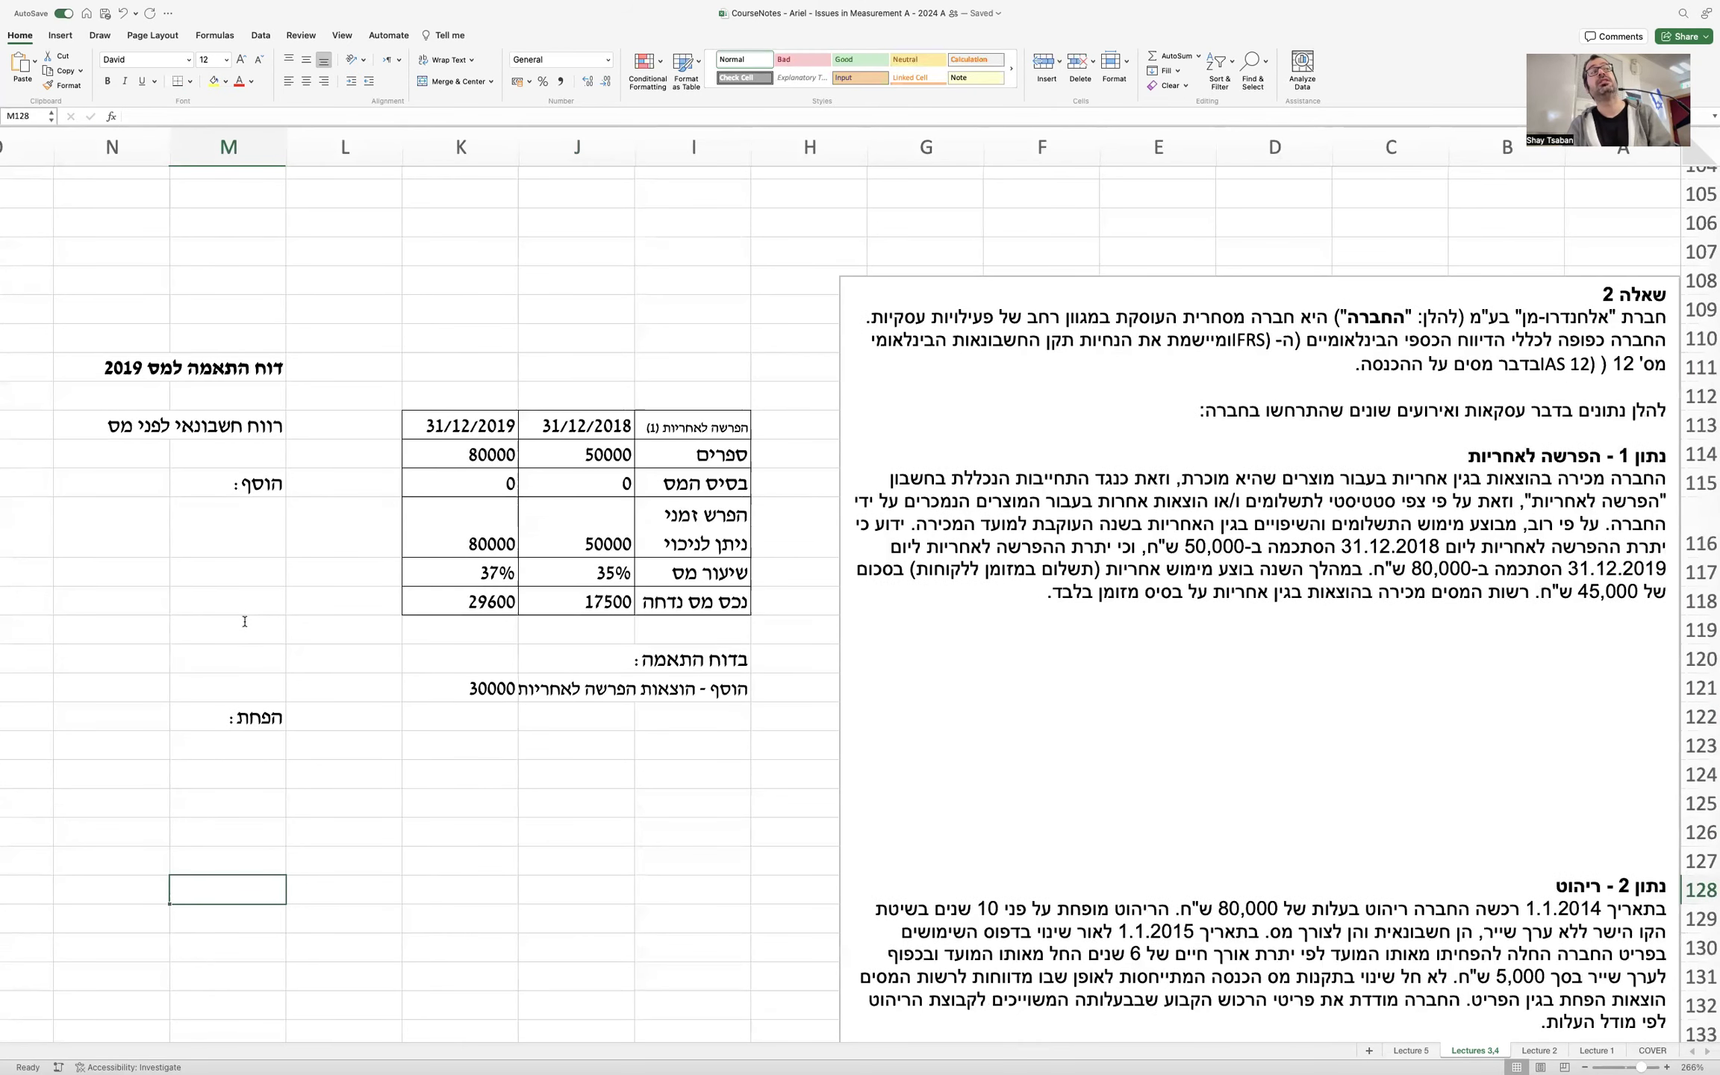
type("הכנ")
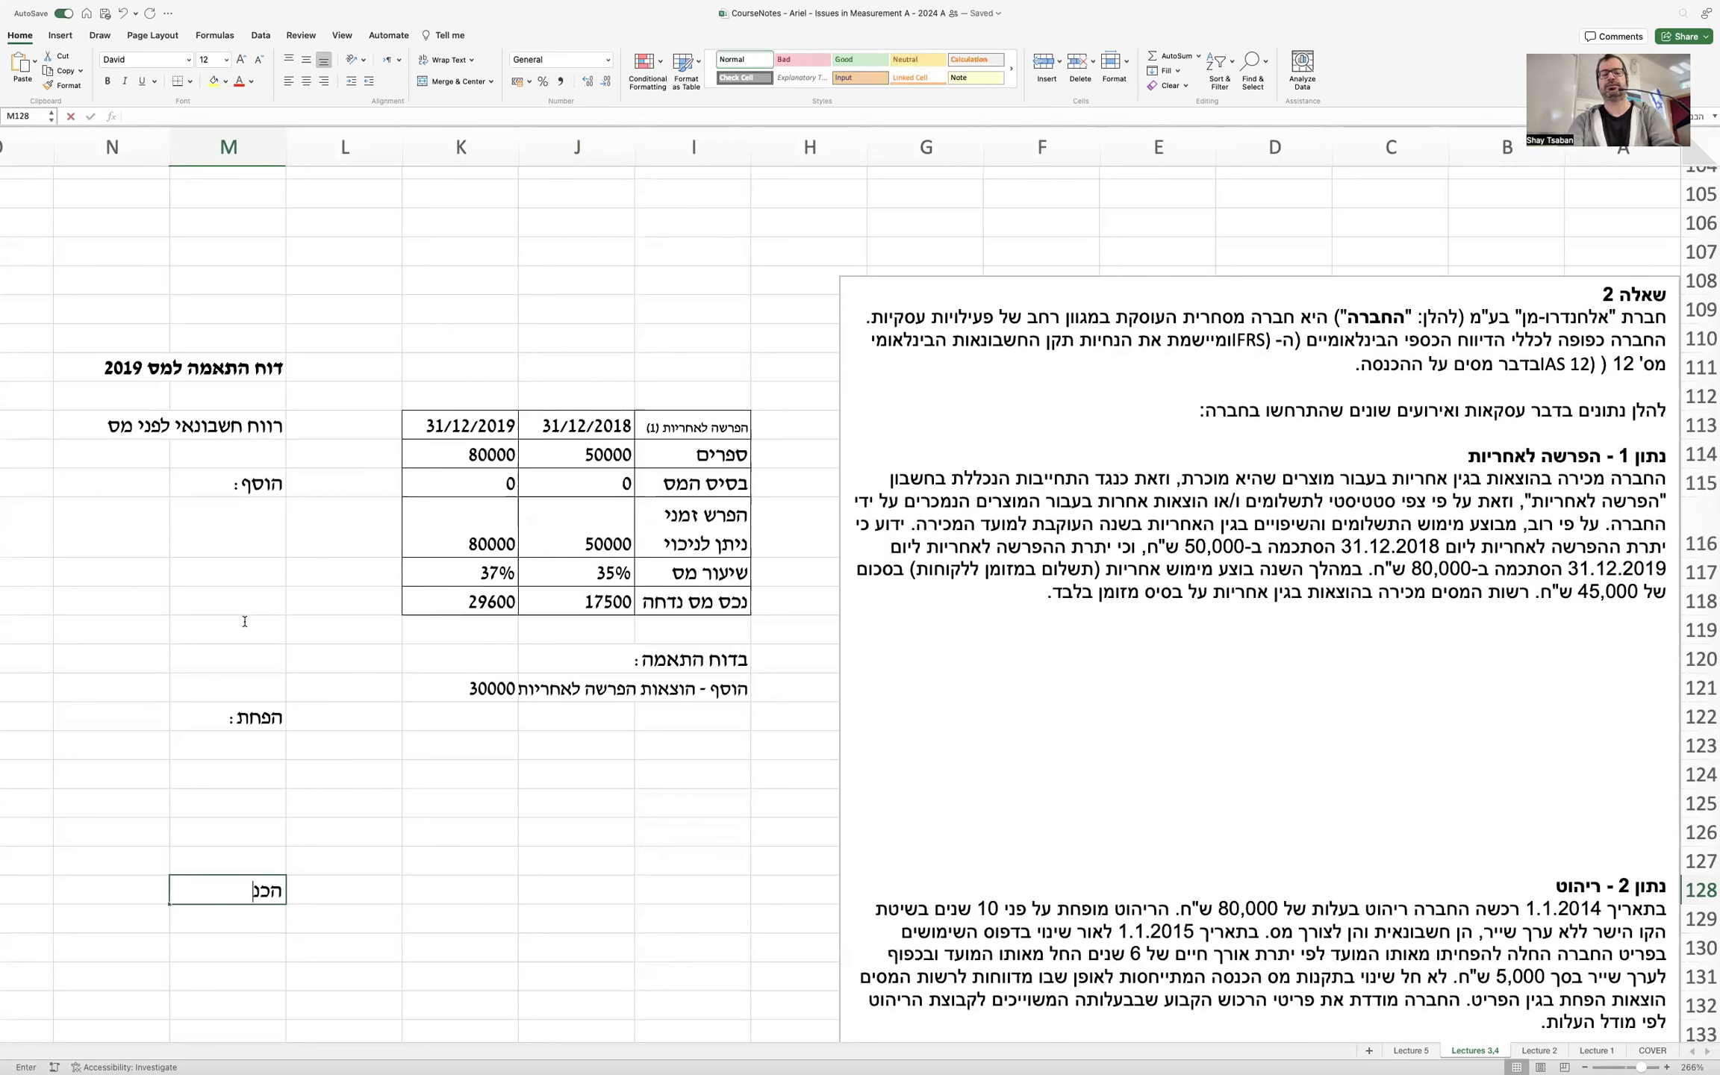
type("סה חייבת במס חברות")
key("Return")
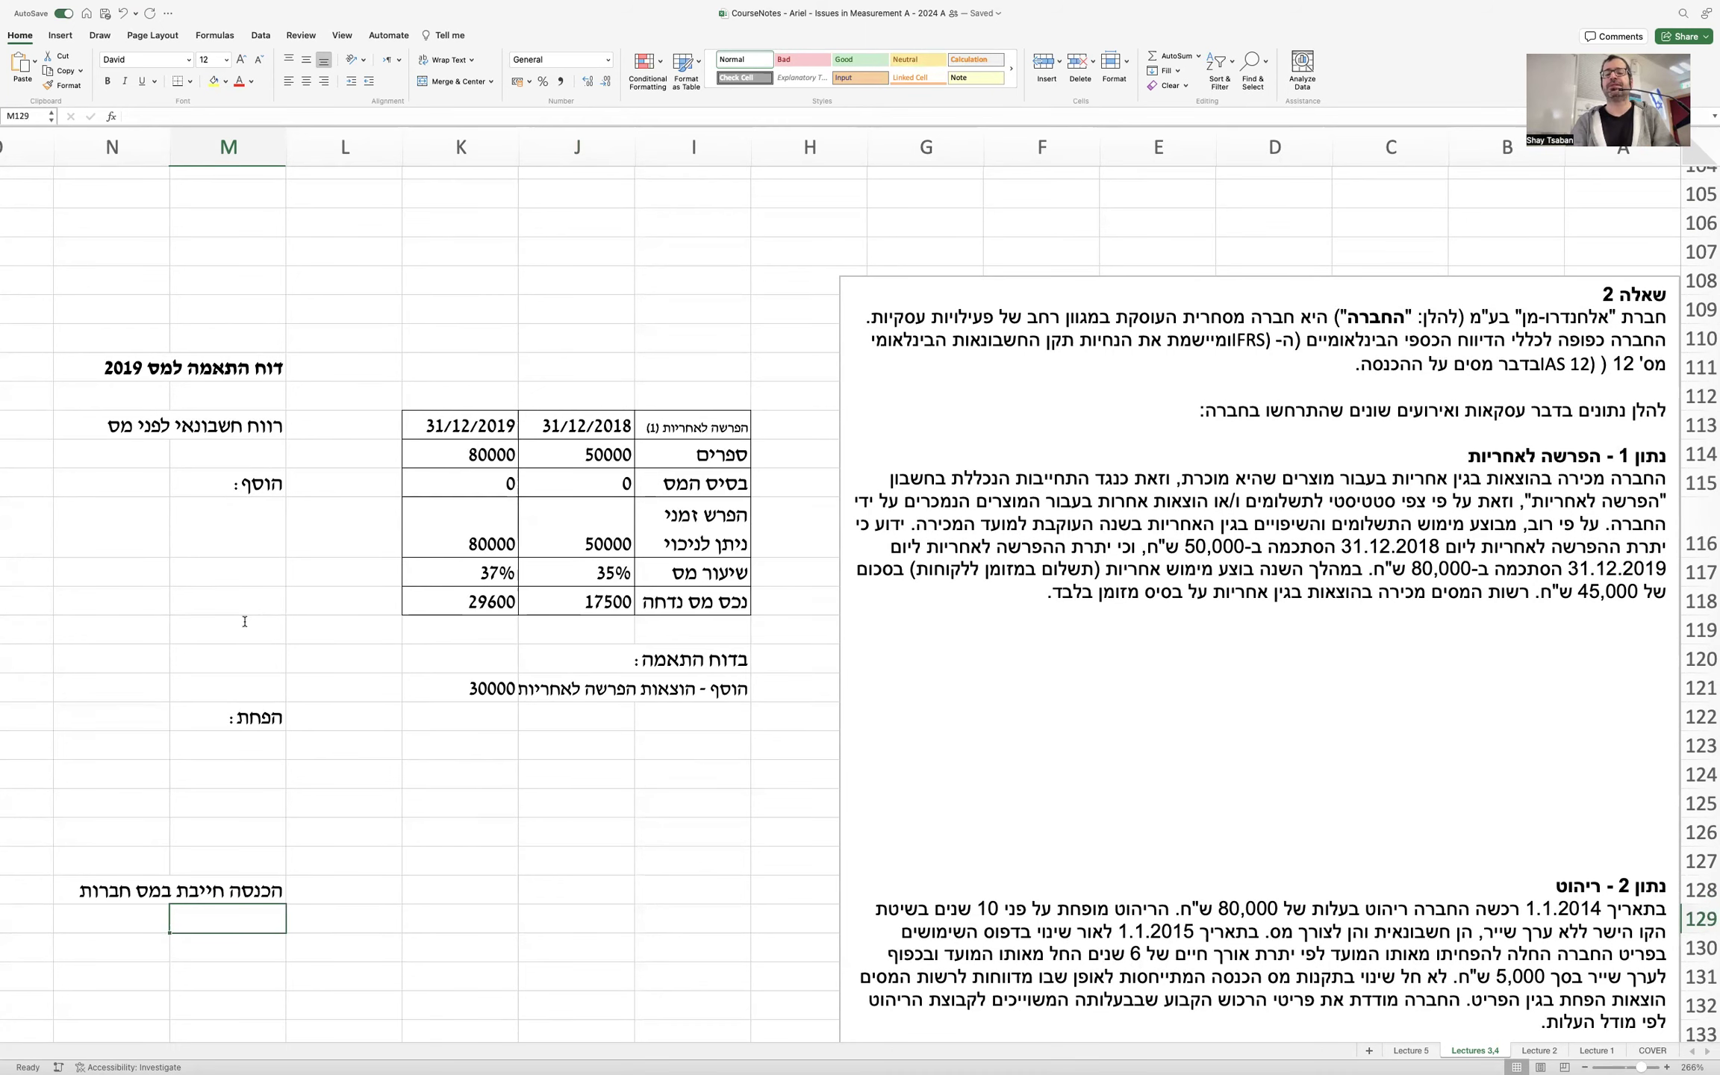
Step: Review the warranty provision figures and add the line "הוצאות הפרשה לאחריות" in M116 under the additions heading
scroll(244, 621, "down", 5)
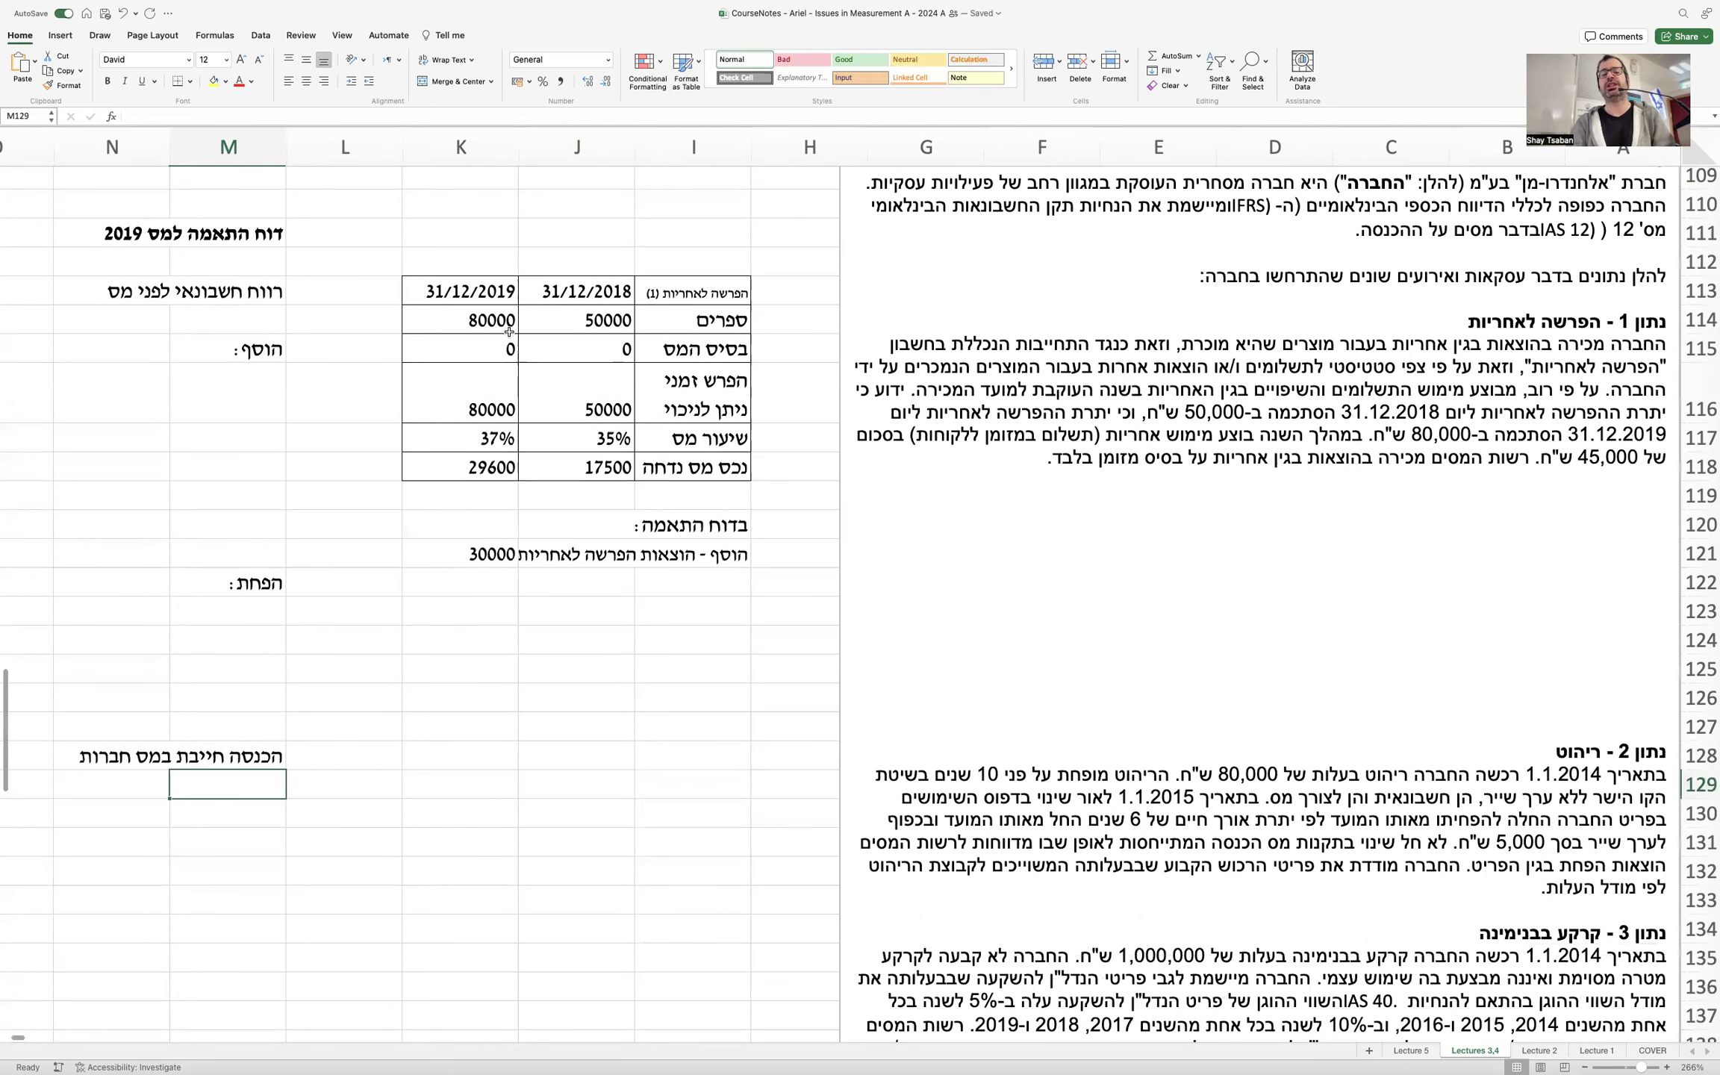
scroll(598, 494, "up", 2)
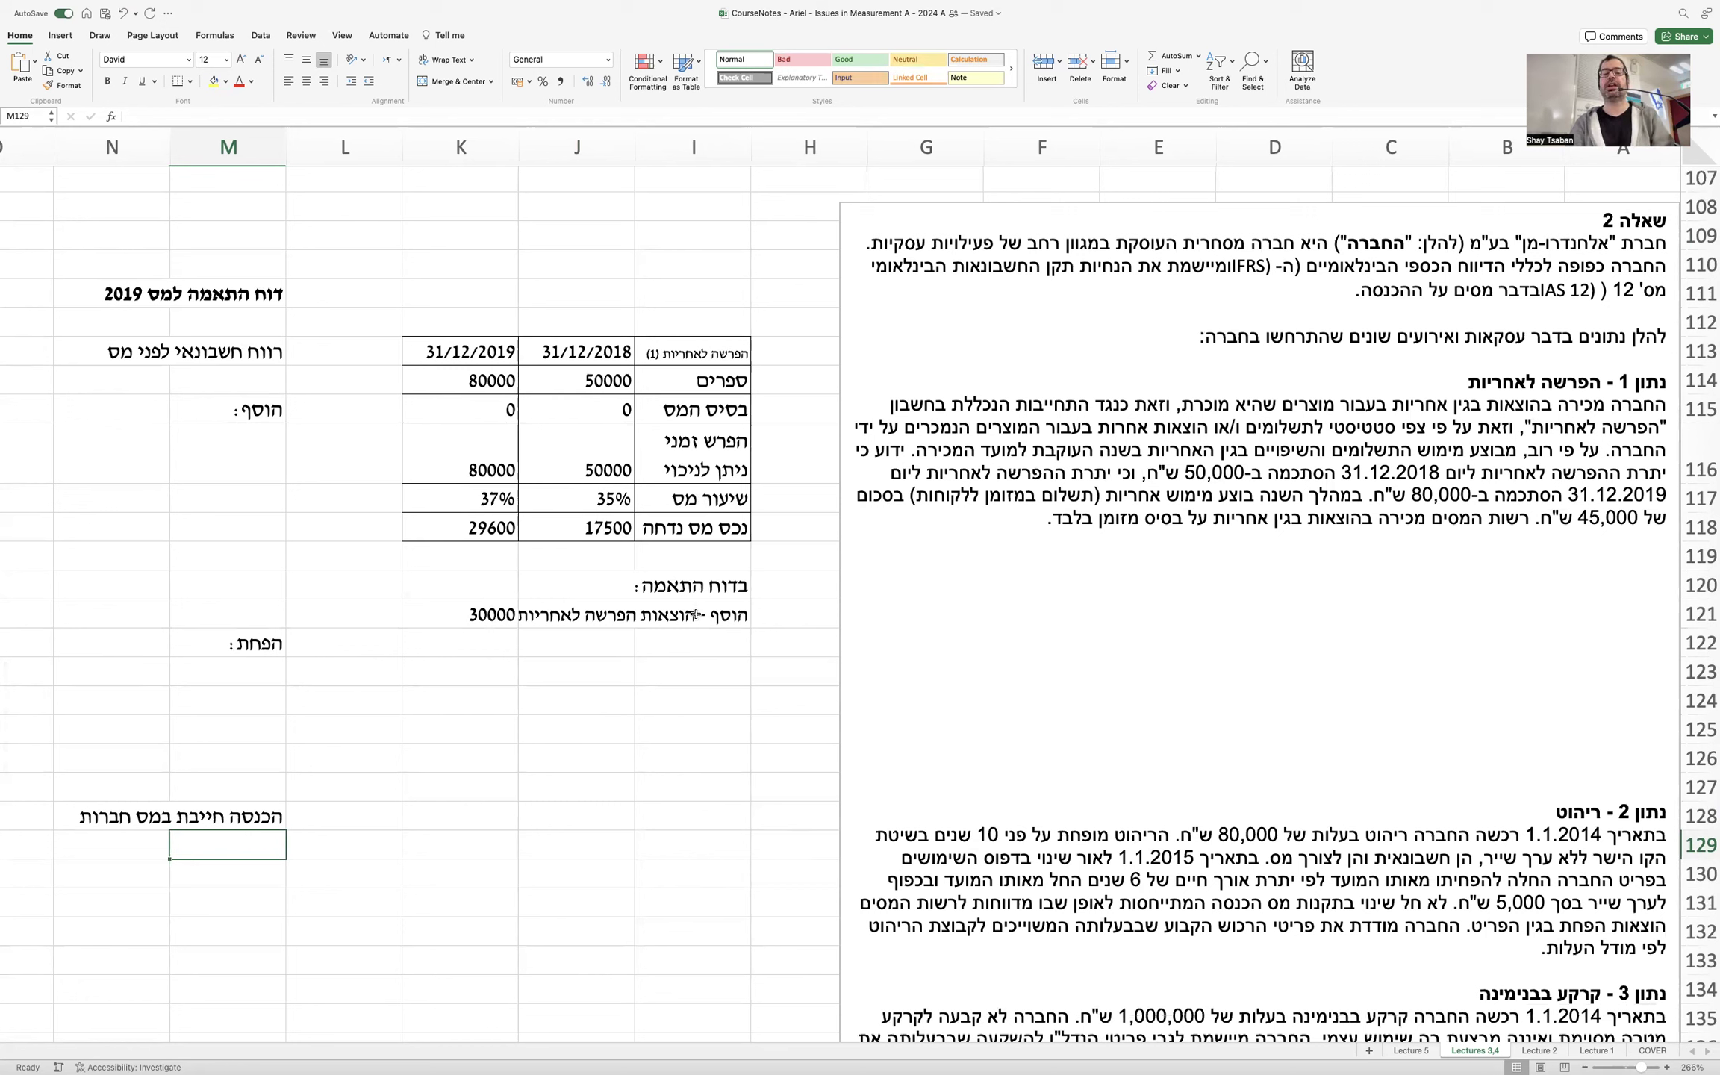
left_click_drag(696, 614, 431, 608)
left_click_drag(601, 461, 512, 460)
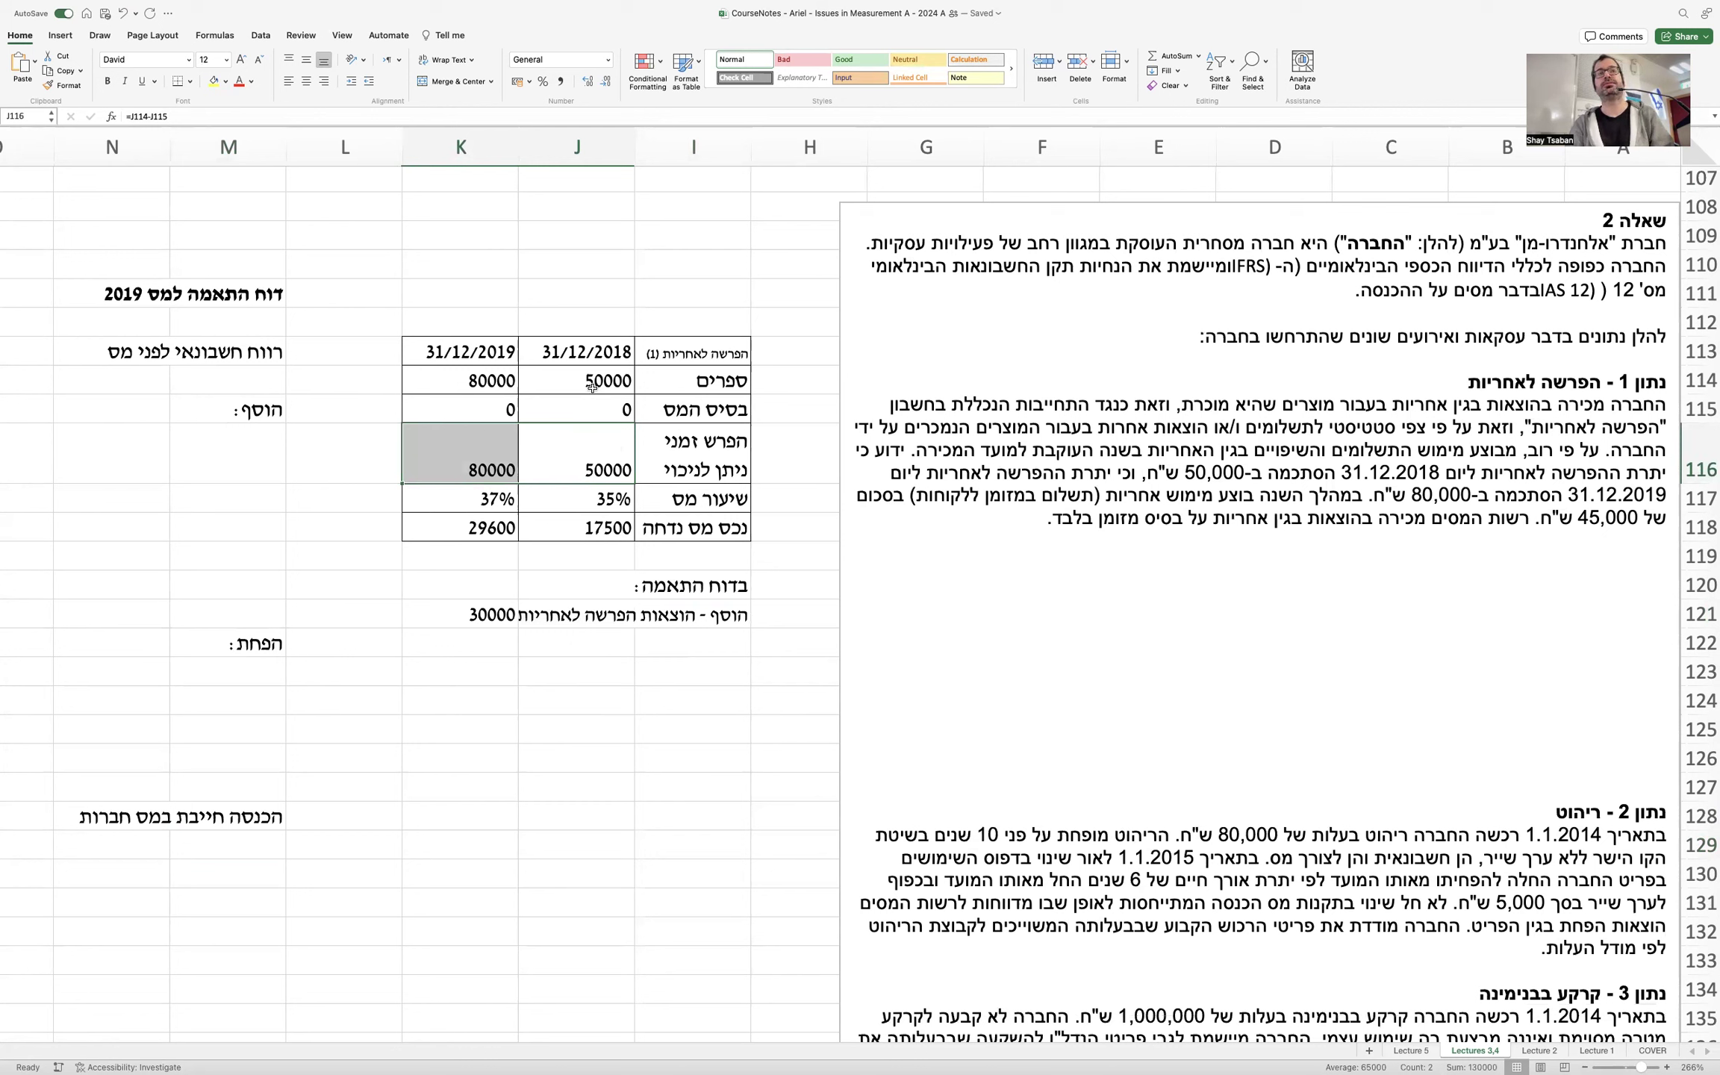
left_click_drag(592, 386, 473, 373)
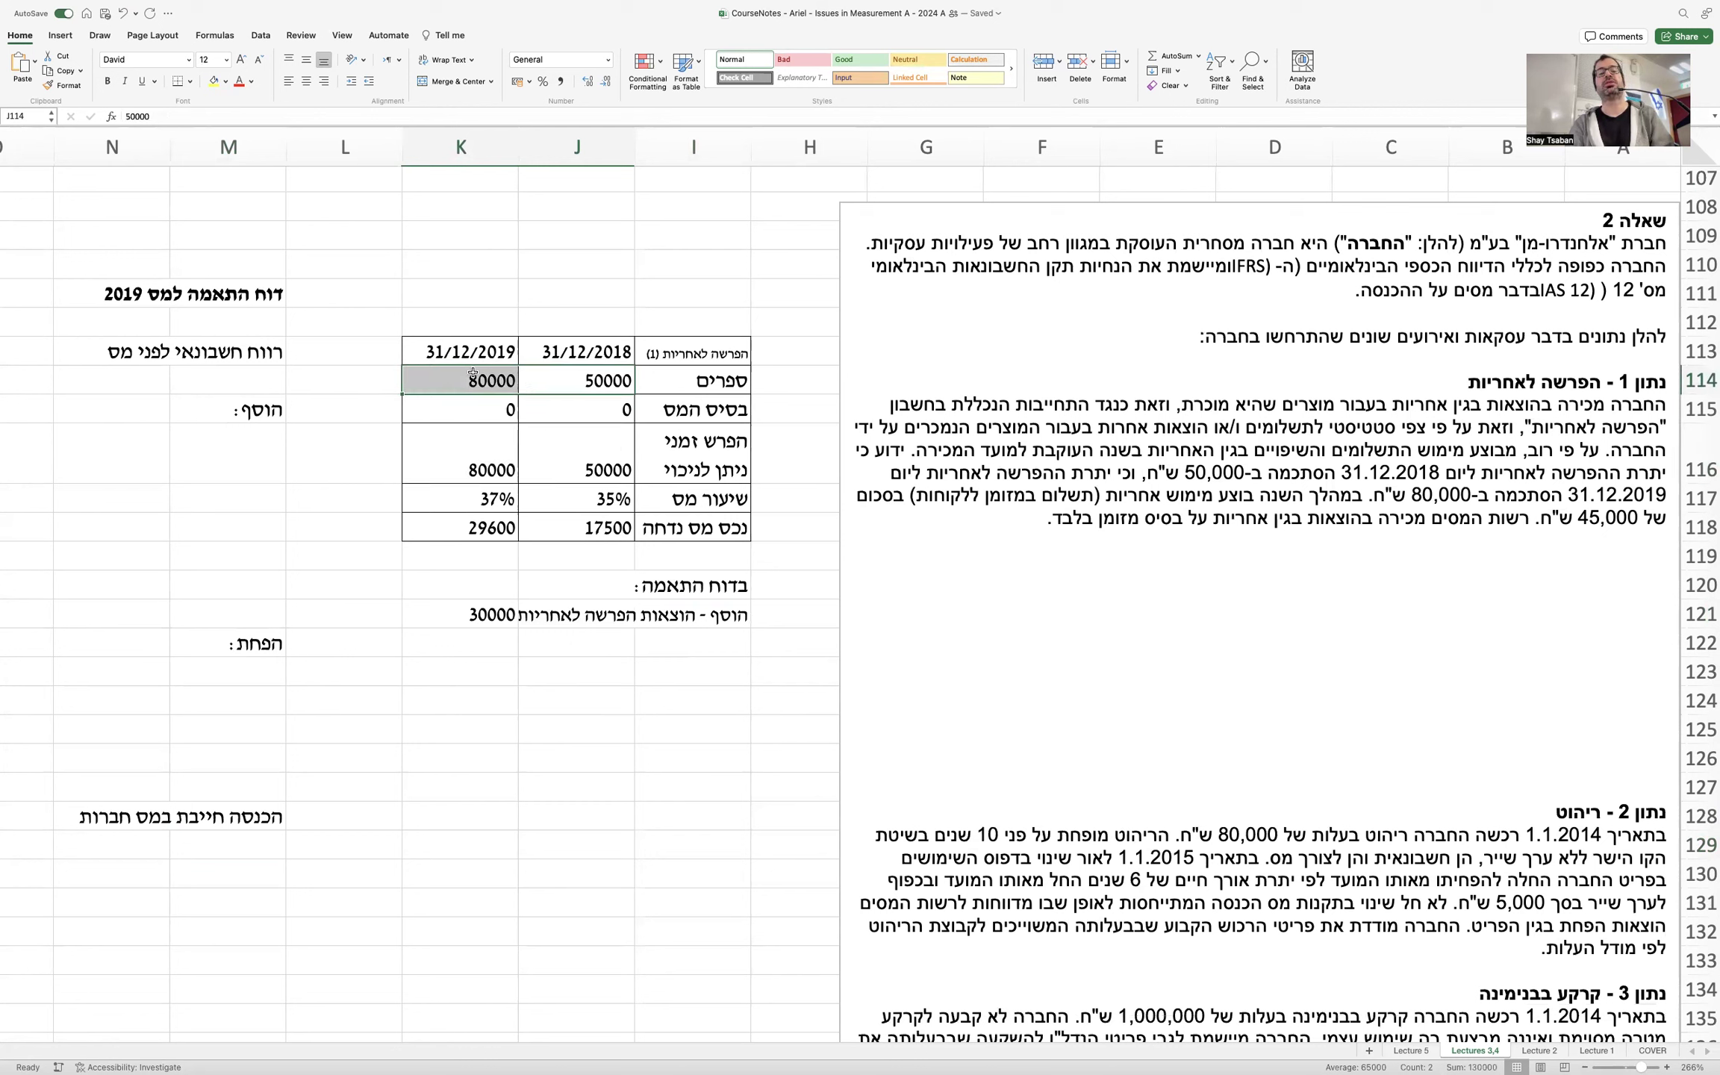
left_click(258, 445)
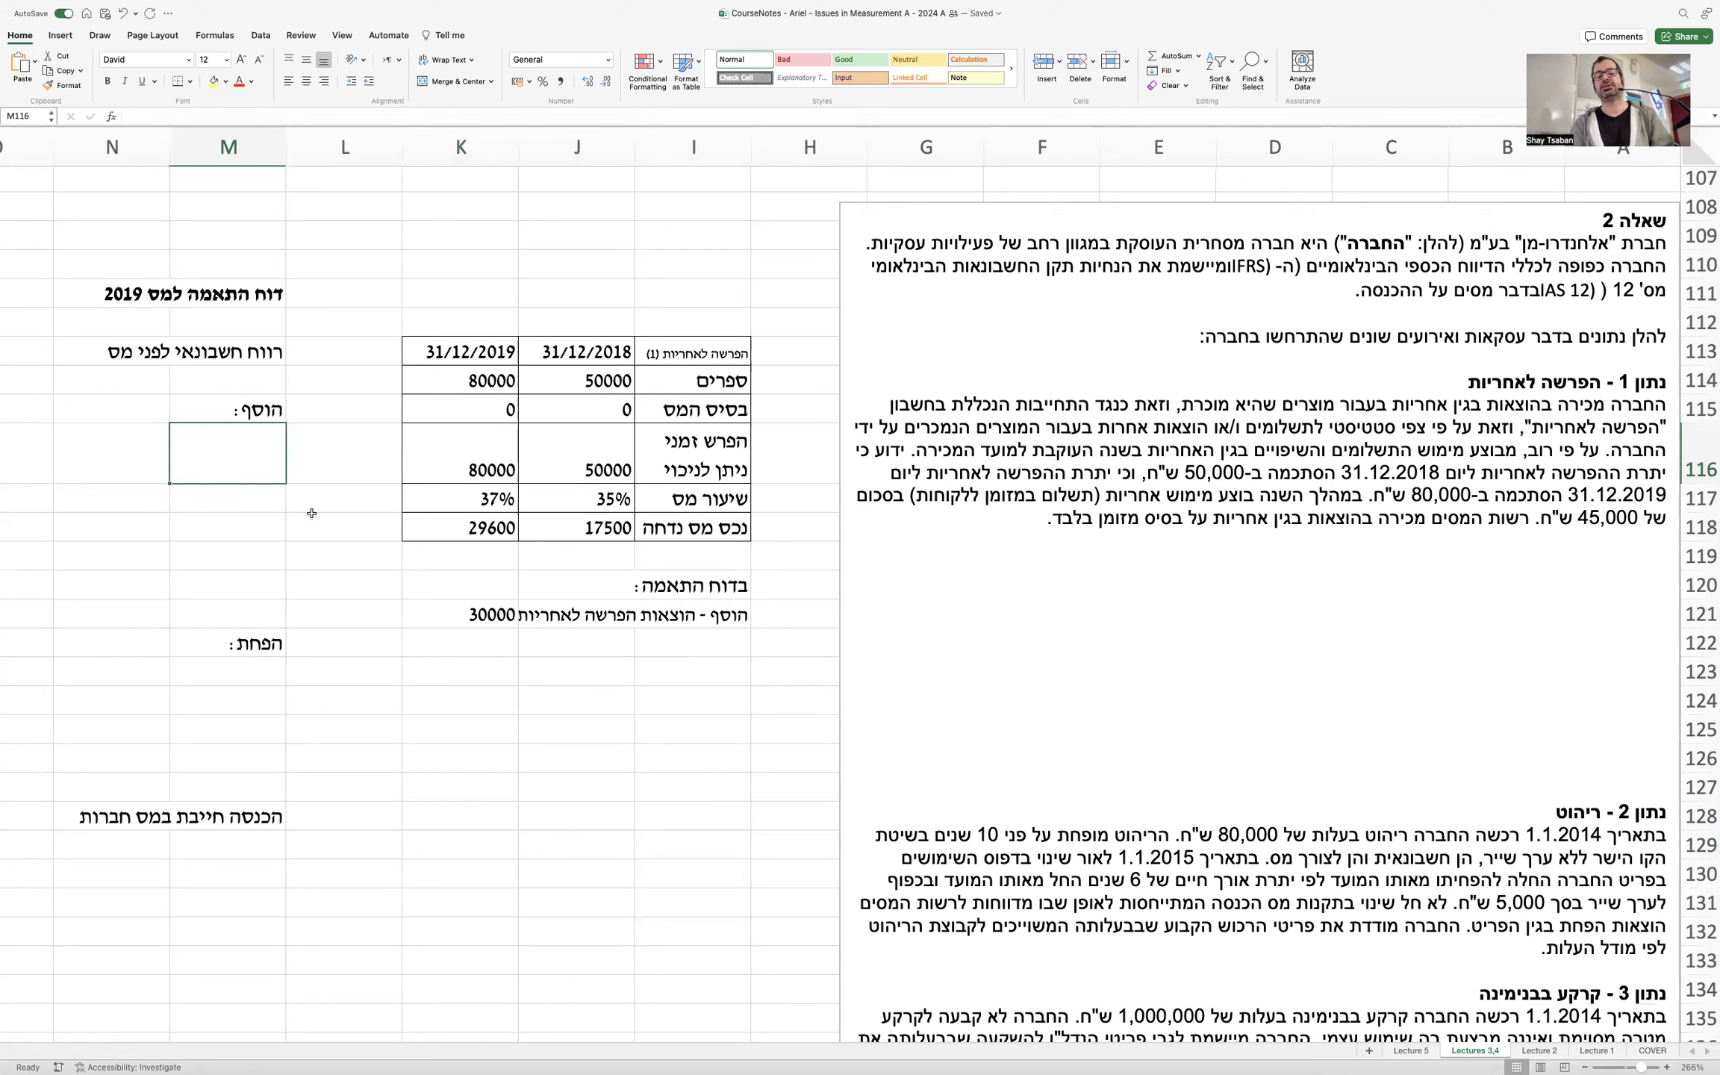
type("הוצאות הפרשה לאחריות")
key("Return")
Step: Link cell O116 by formula to the warranty expense amount in K121
left_click(53, 443)
type("=")
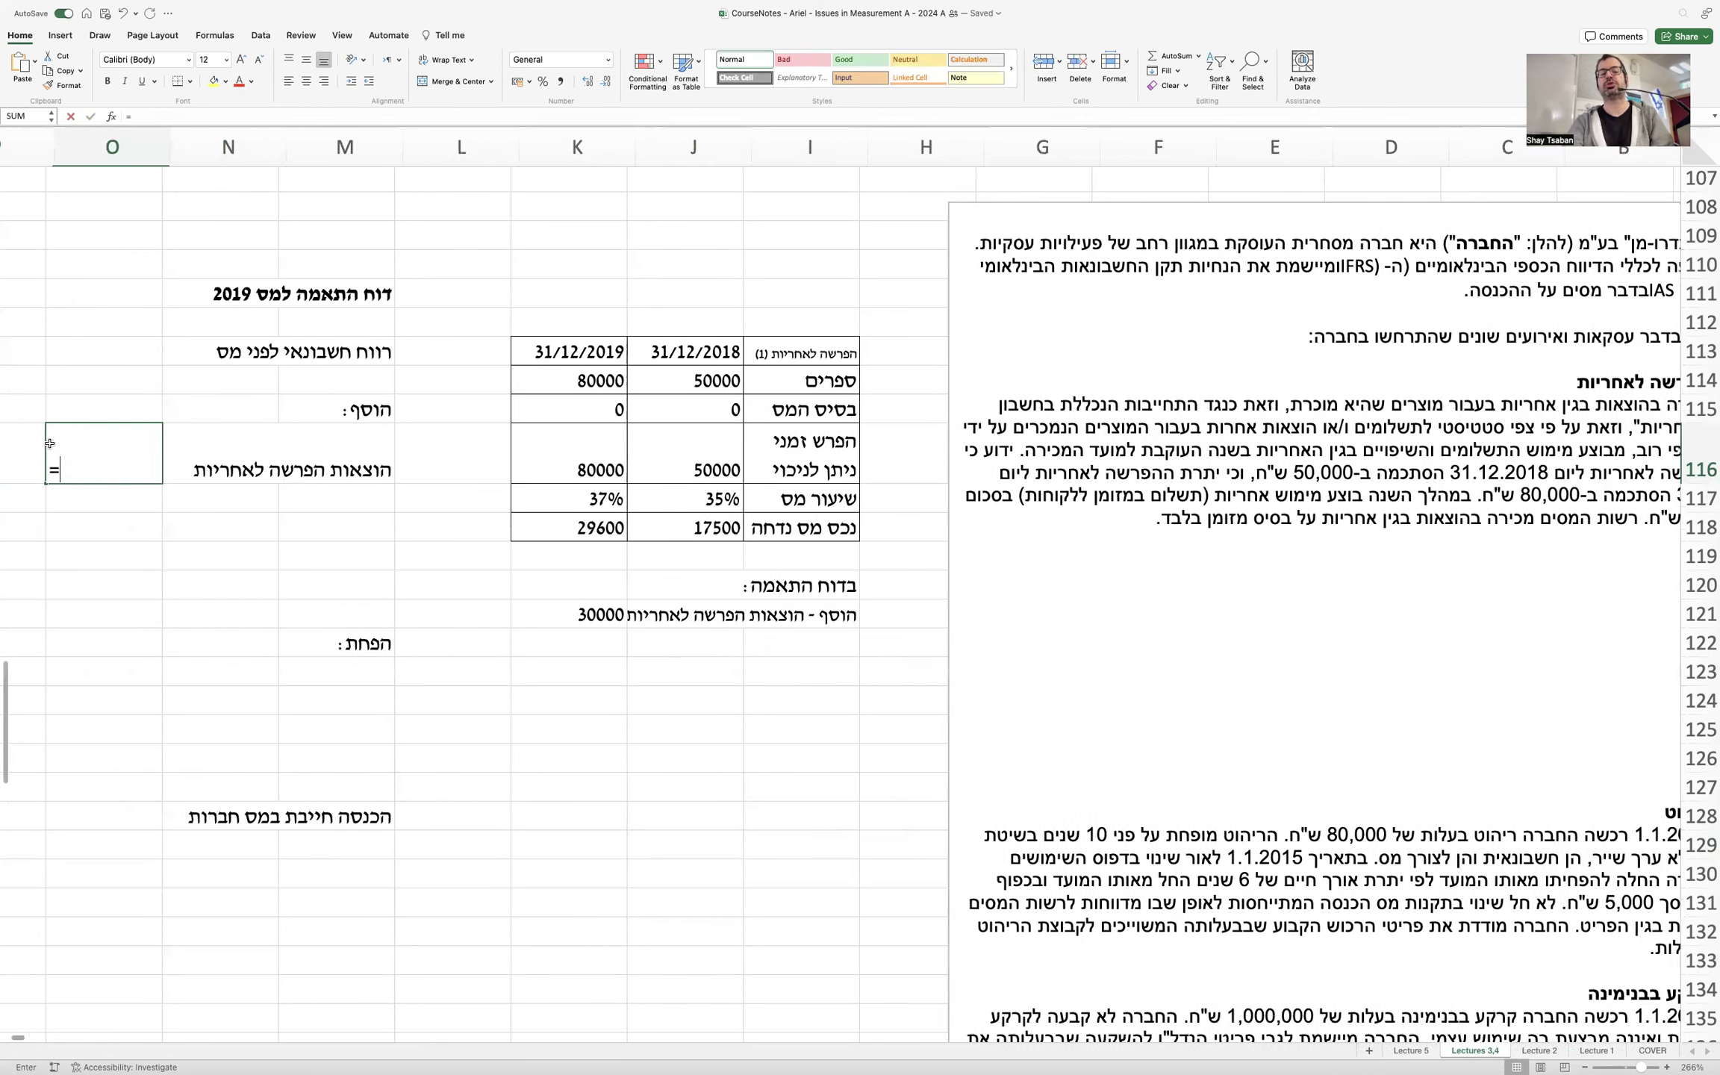
key("Right")
key("Right")
key("Right")
key("Right")
key("Down")
key("Down")
key("Down")
key("Down")
key("Down")
key("Return")
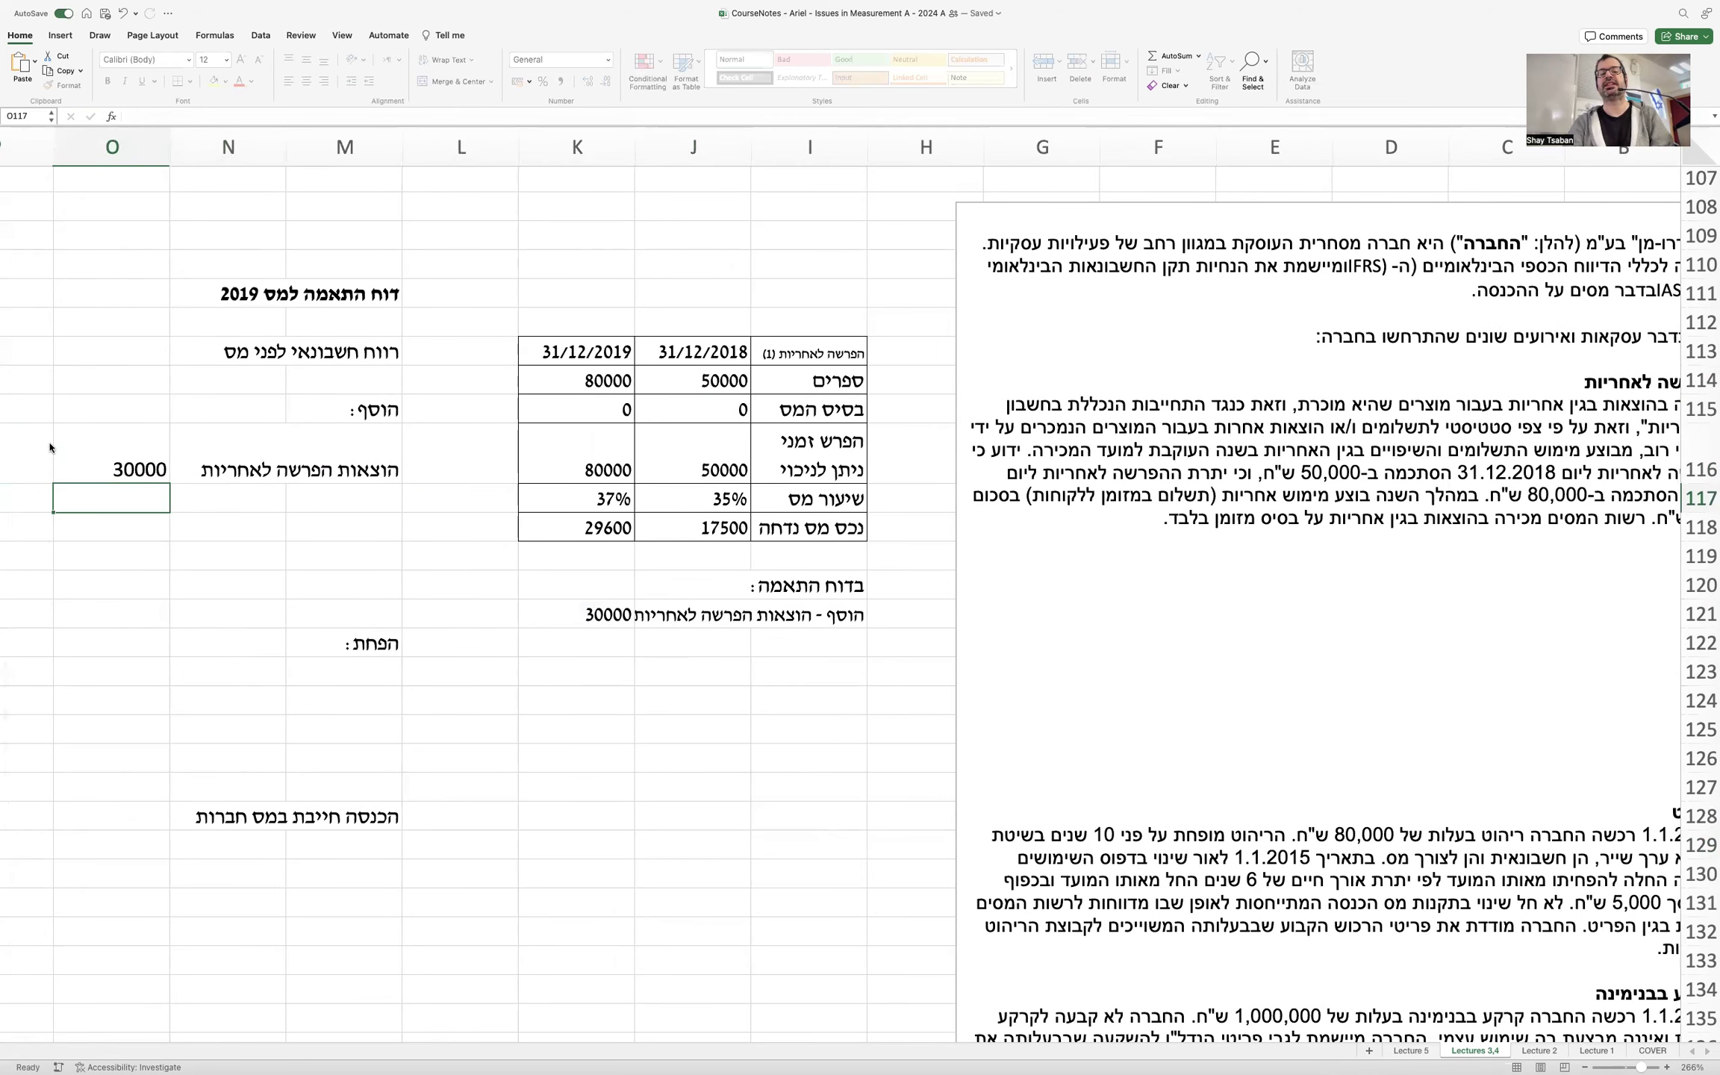
Step: Look up the 2019 pre-tax accounting profit in the question text and enter 1200000 in O113
scroll(402, 452, "down", 5)
scroll(1165, 545, "up", 5)
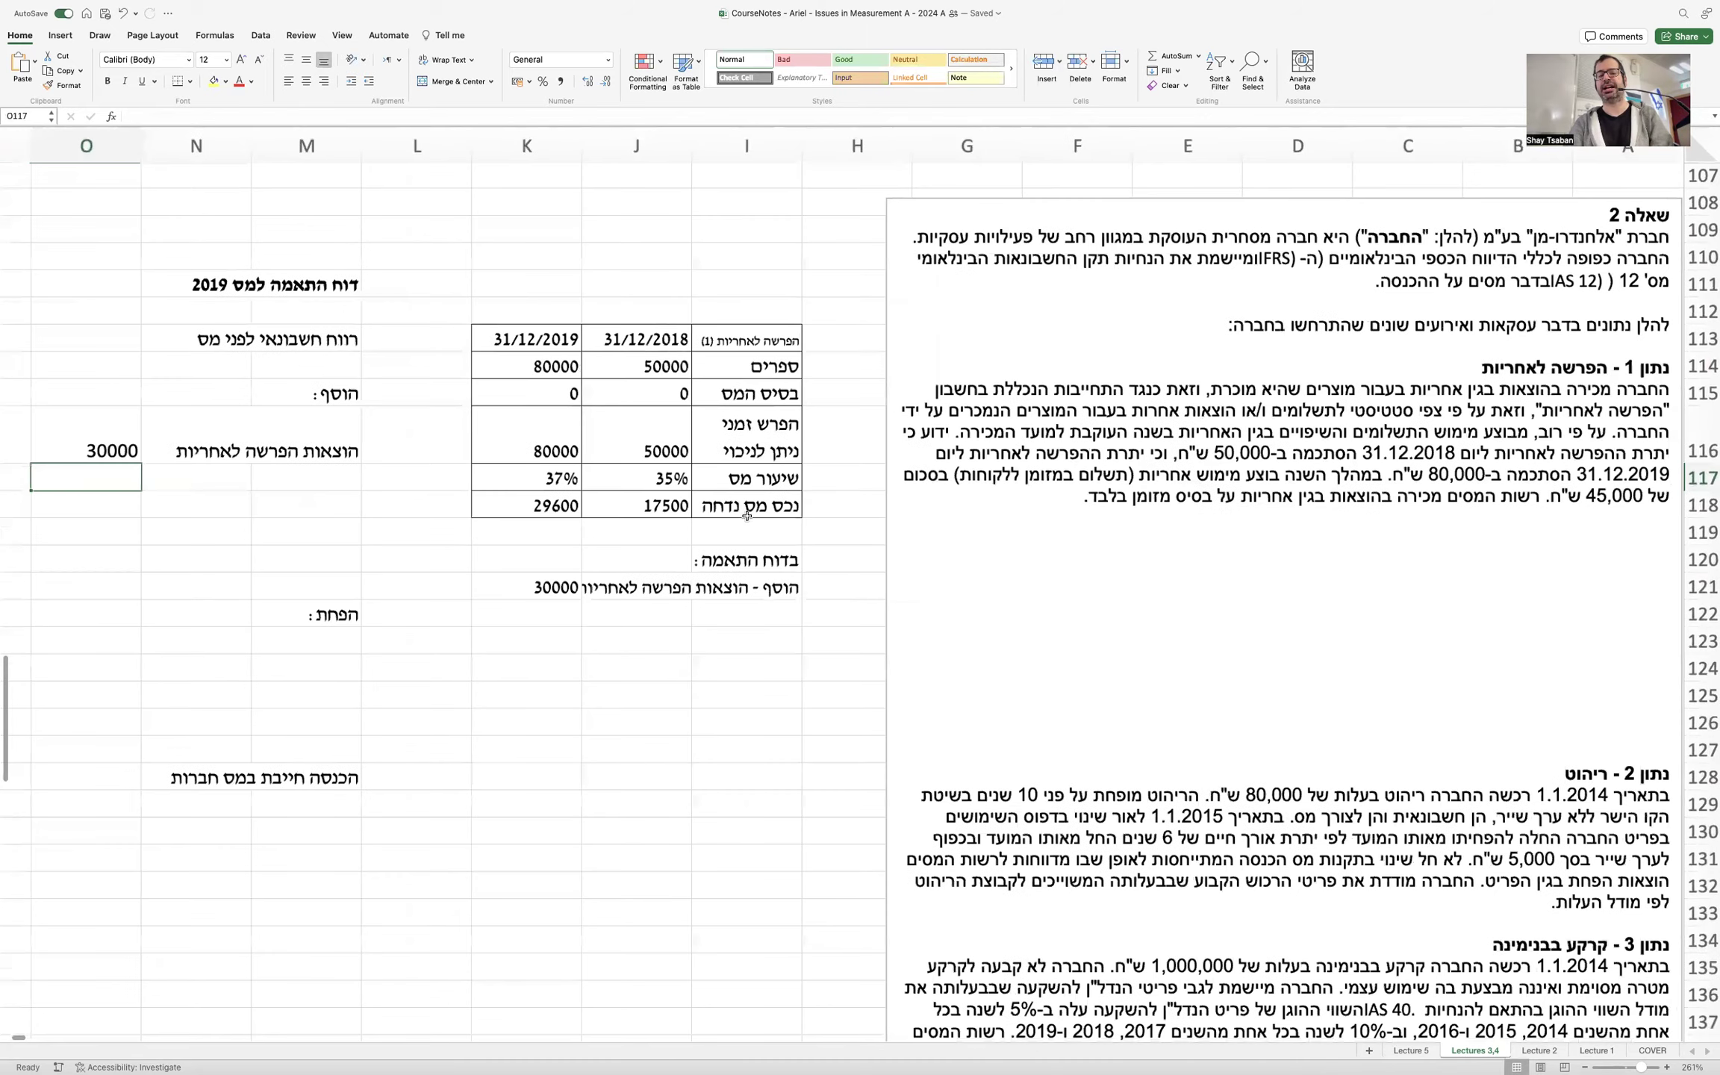
scroll(1165, 545, "down", 1)
left_click(766, 630)
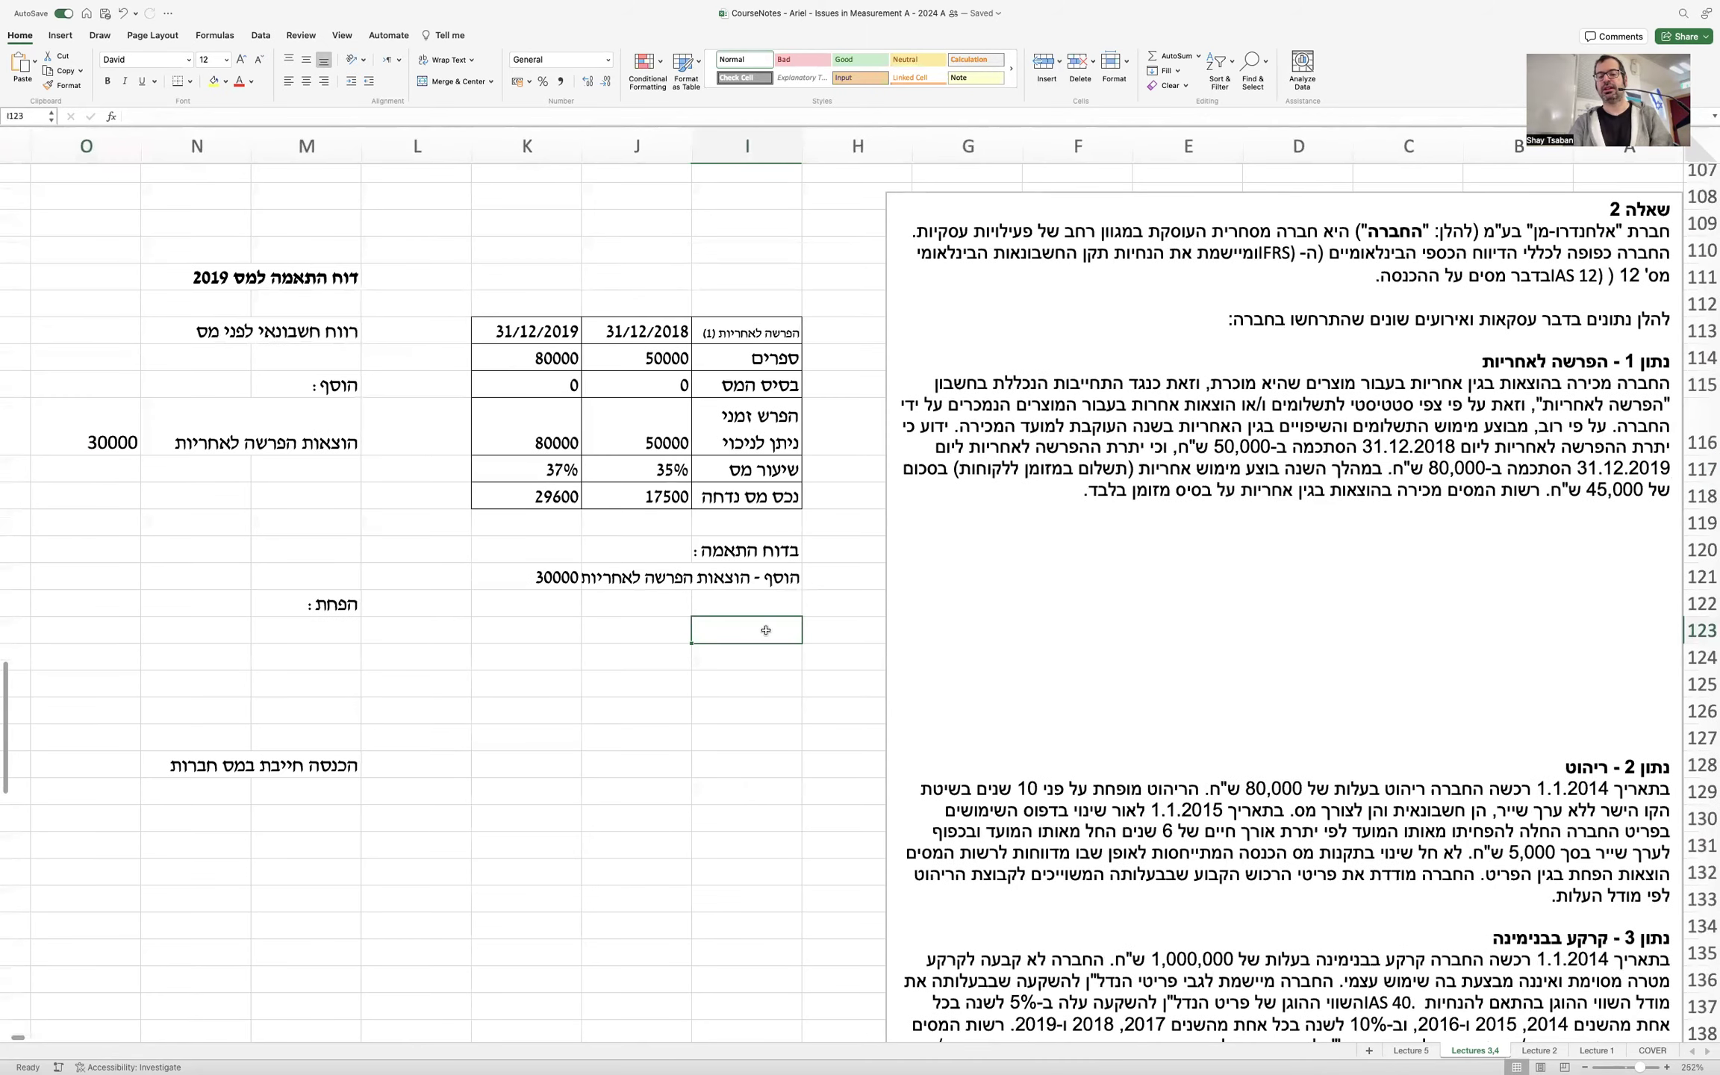
scroll(766, 630, "down", 20)
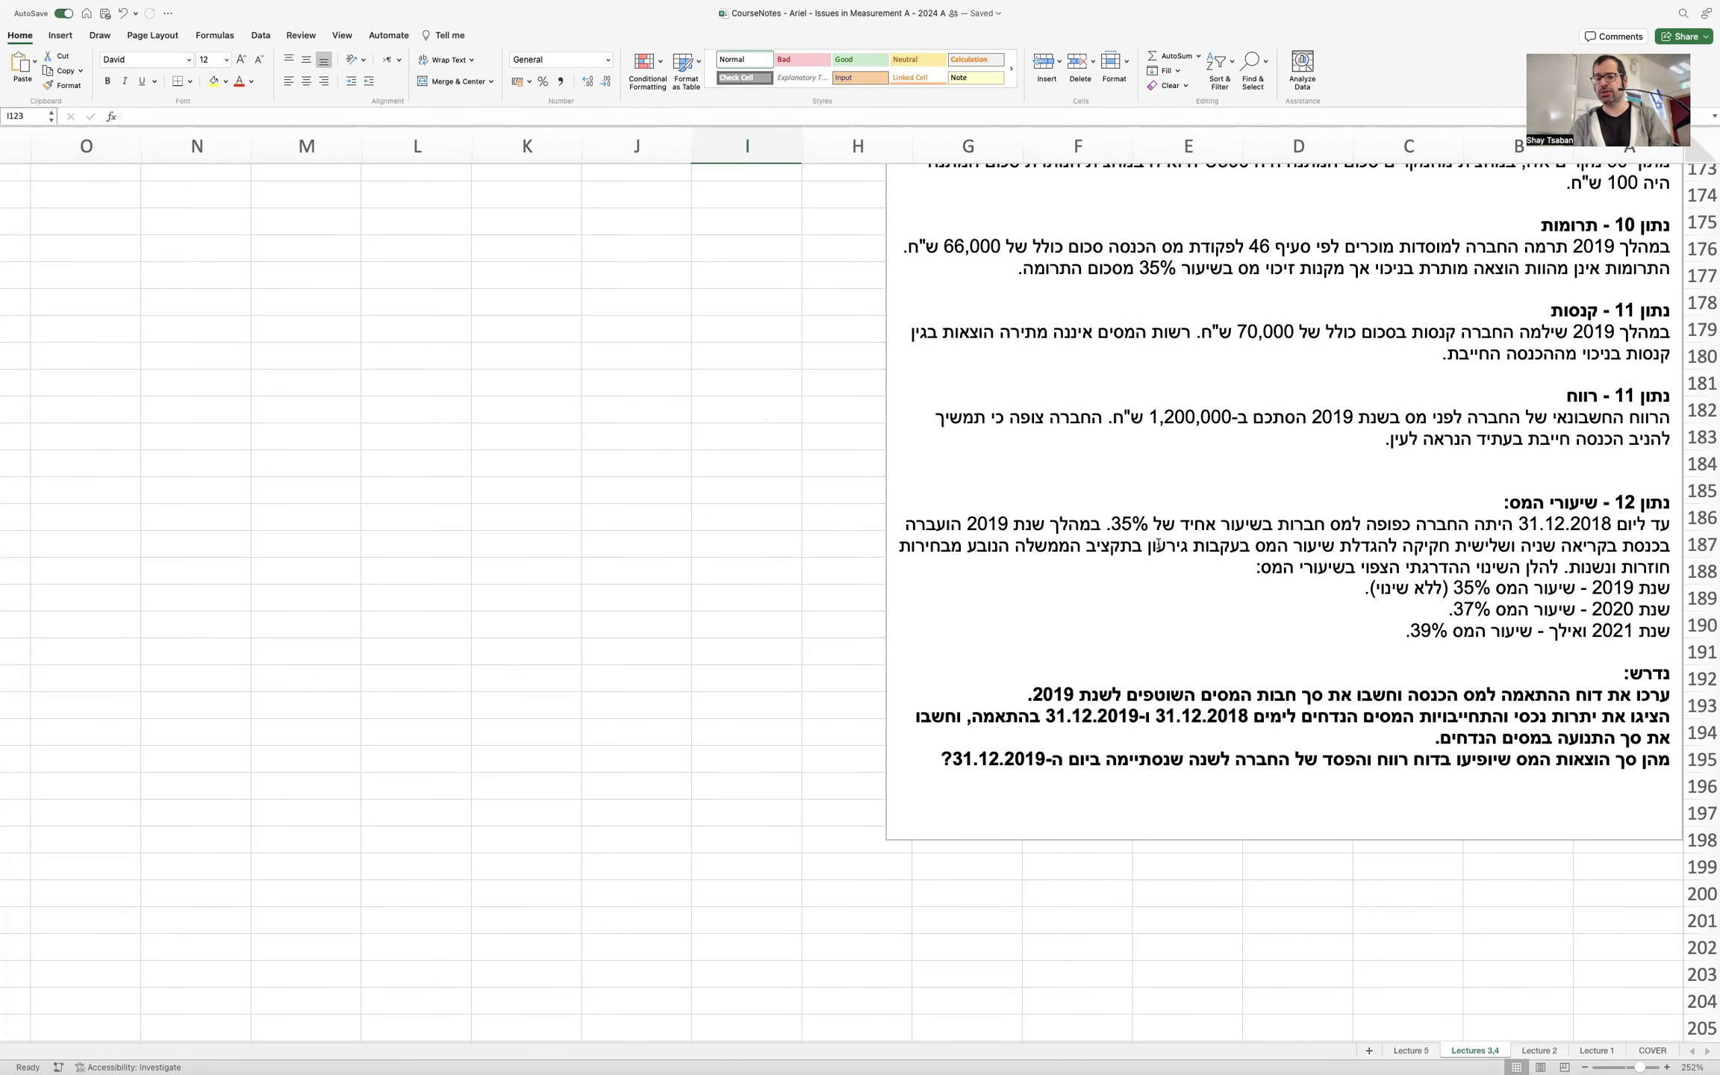
scroll(1194, 522, "up", 15)
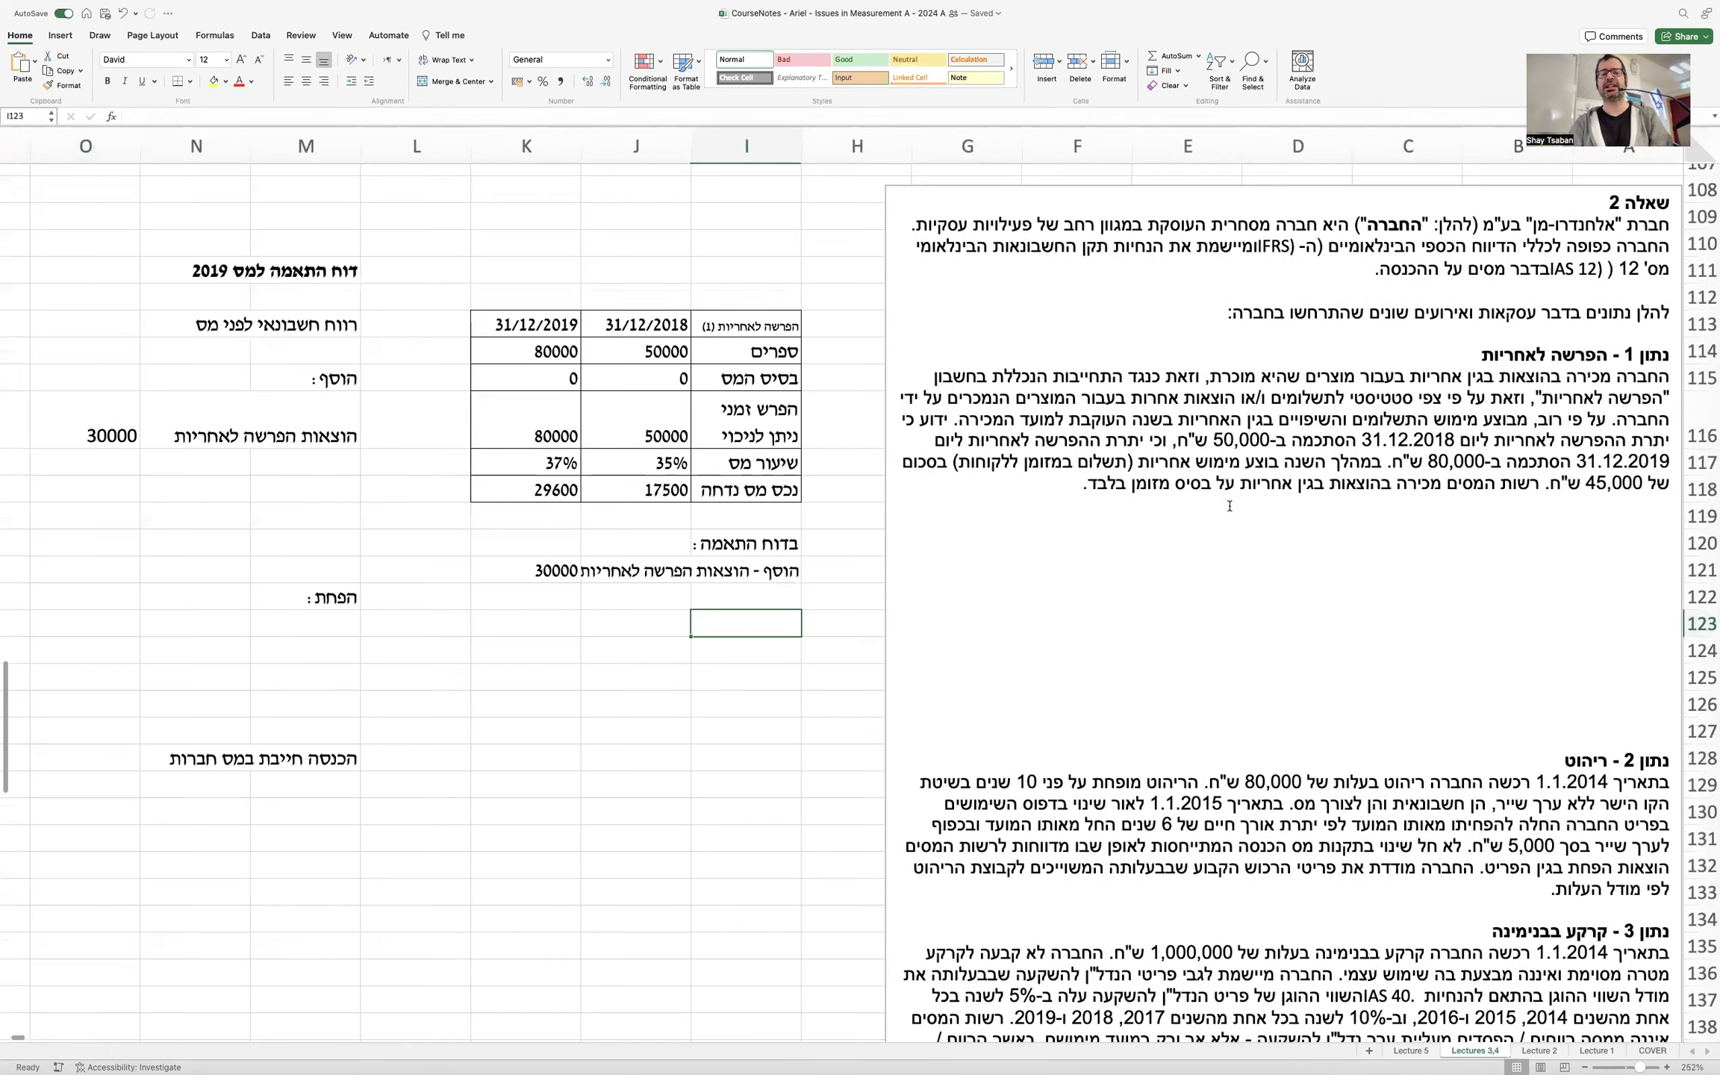
left_click(124, 314)
type("1200000")
key("Return")
double_click(32, 321)
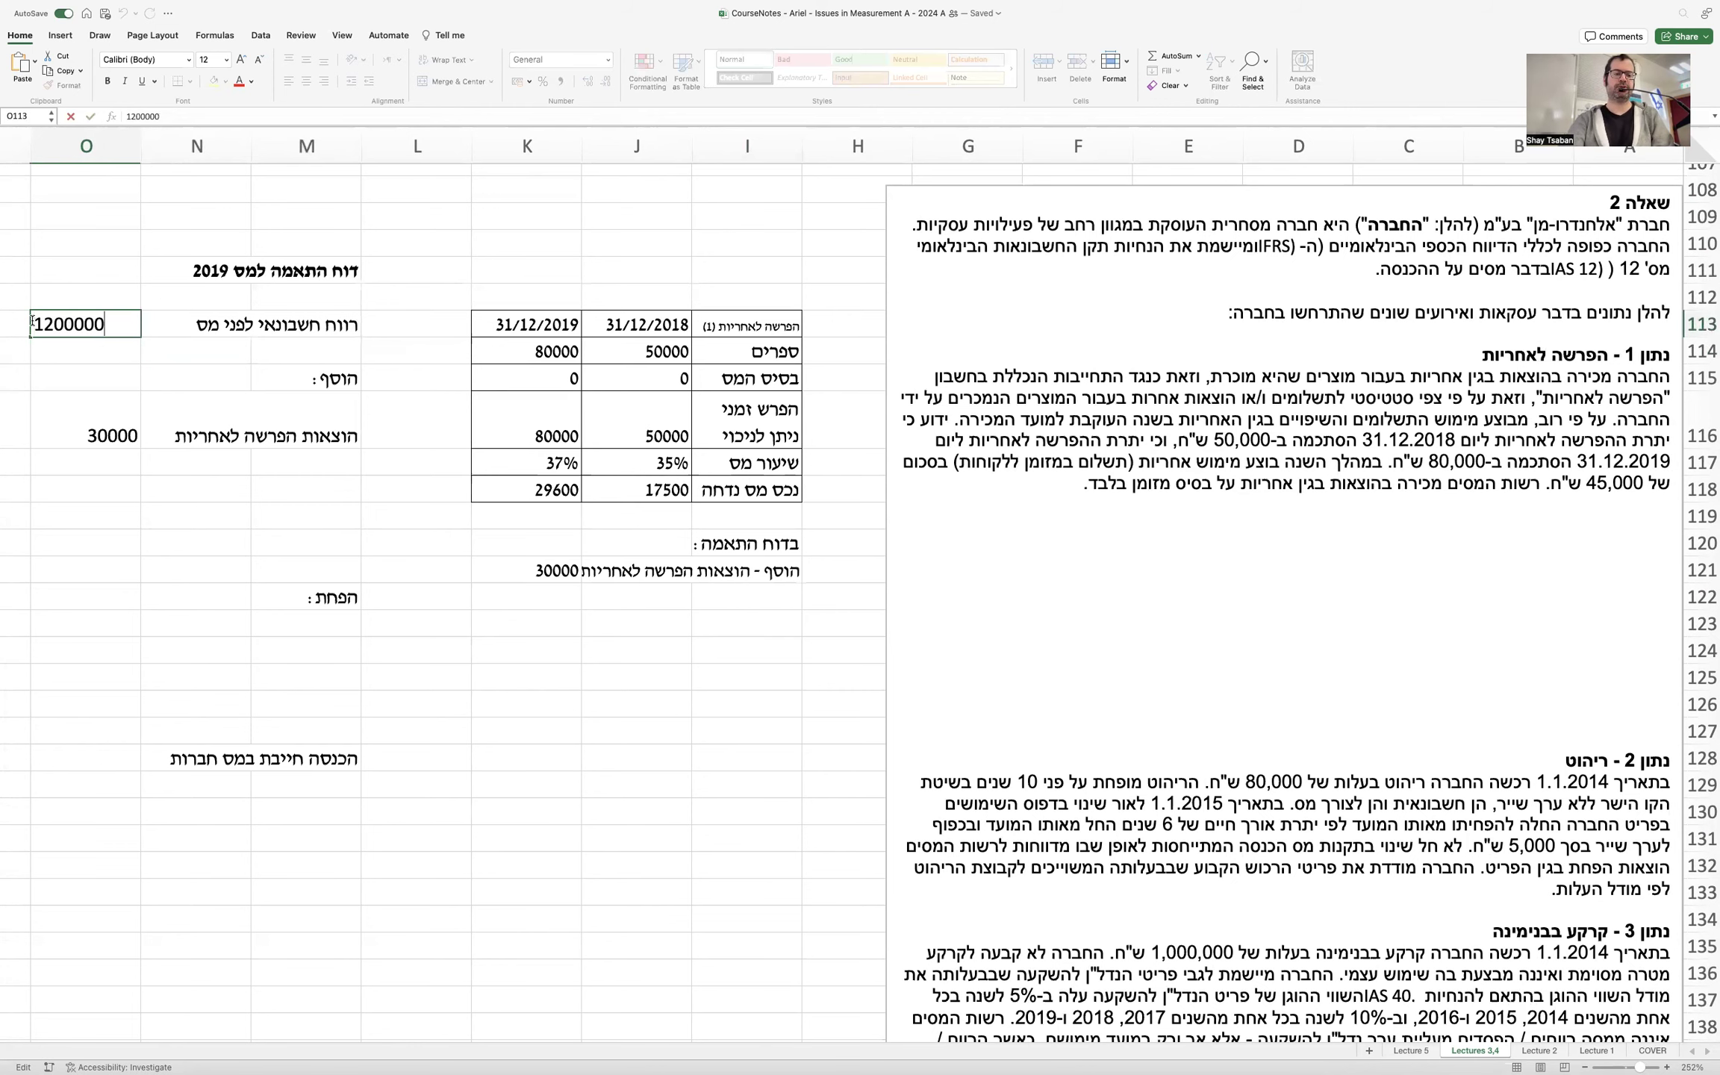
key("Return")
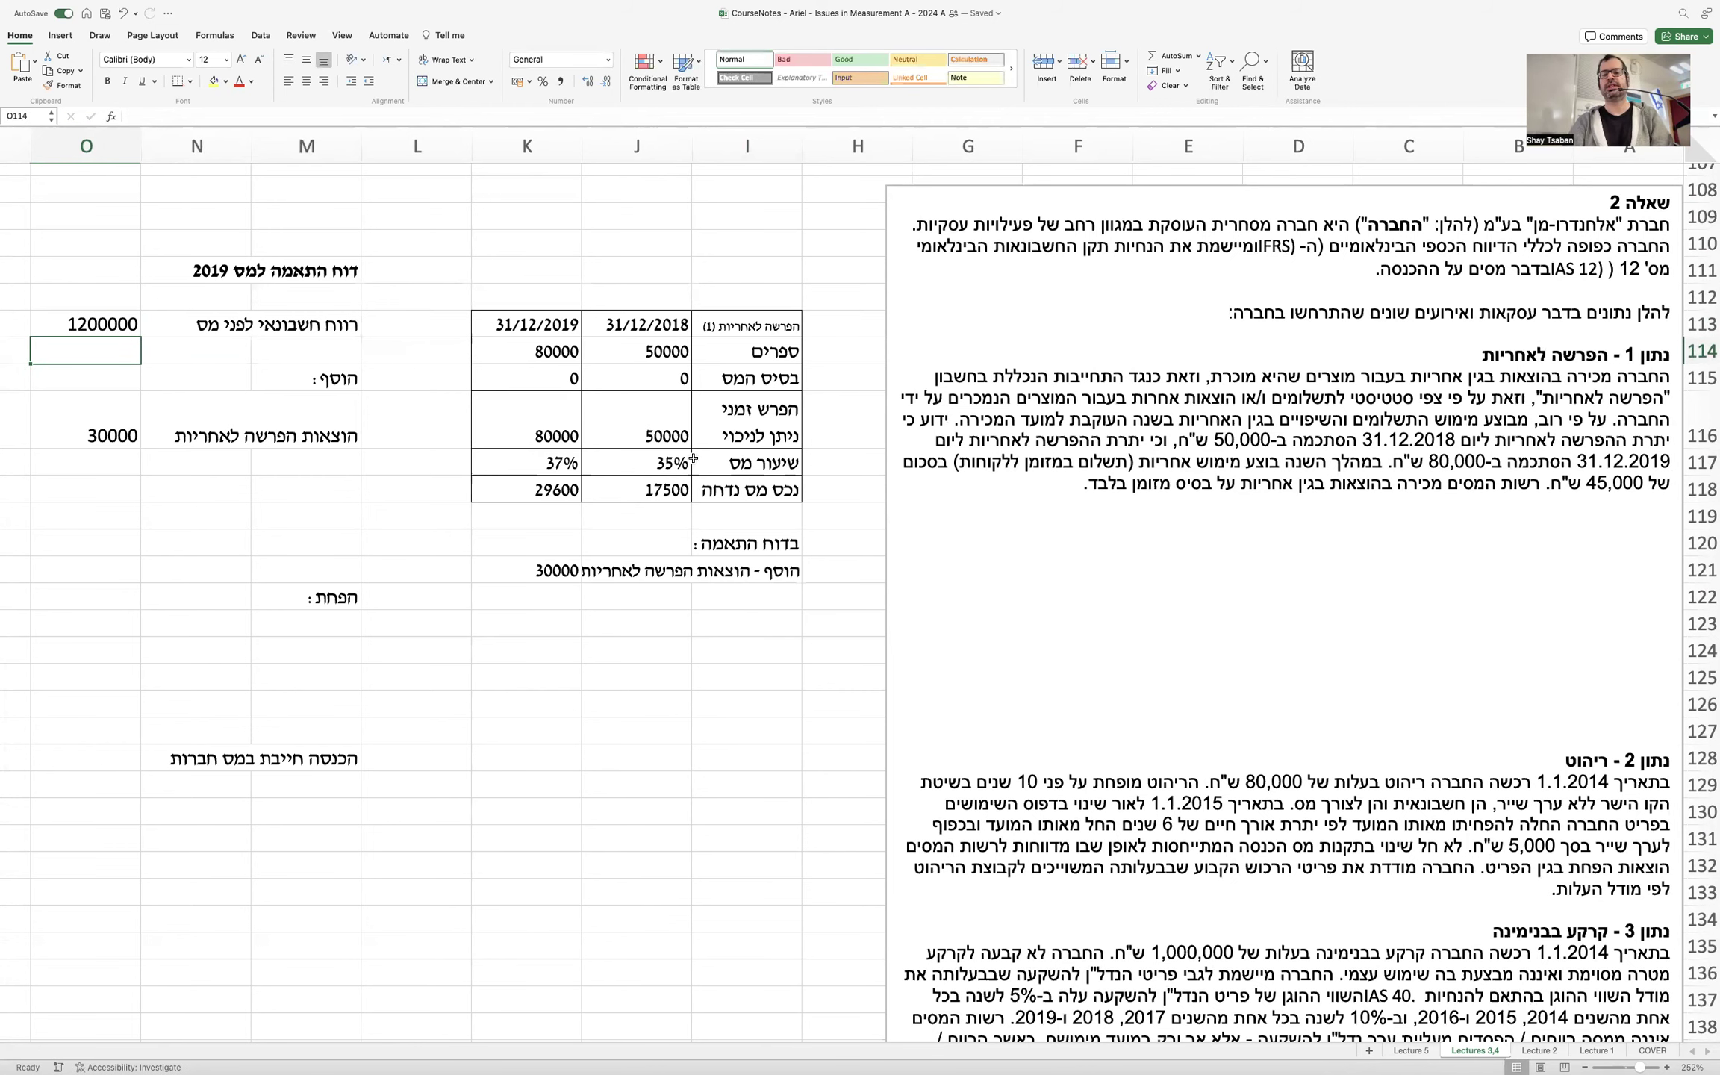
Step: Make the warranty provision table's heading cell I113 bold with a yellow fill
scroll(840, 538, "down", 2)
left_click(769, 286)
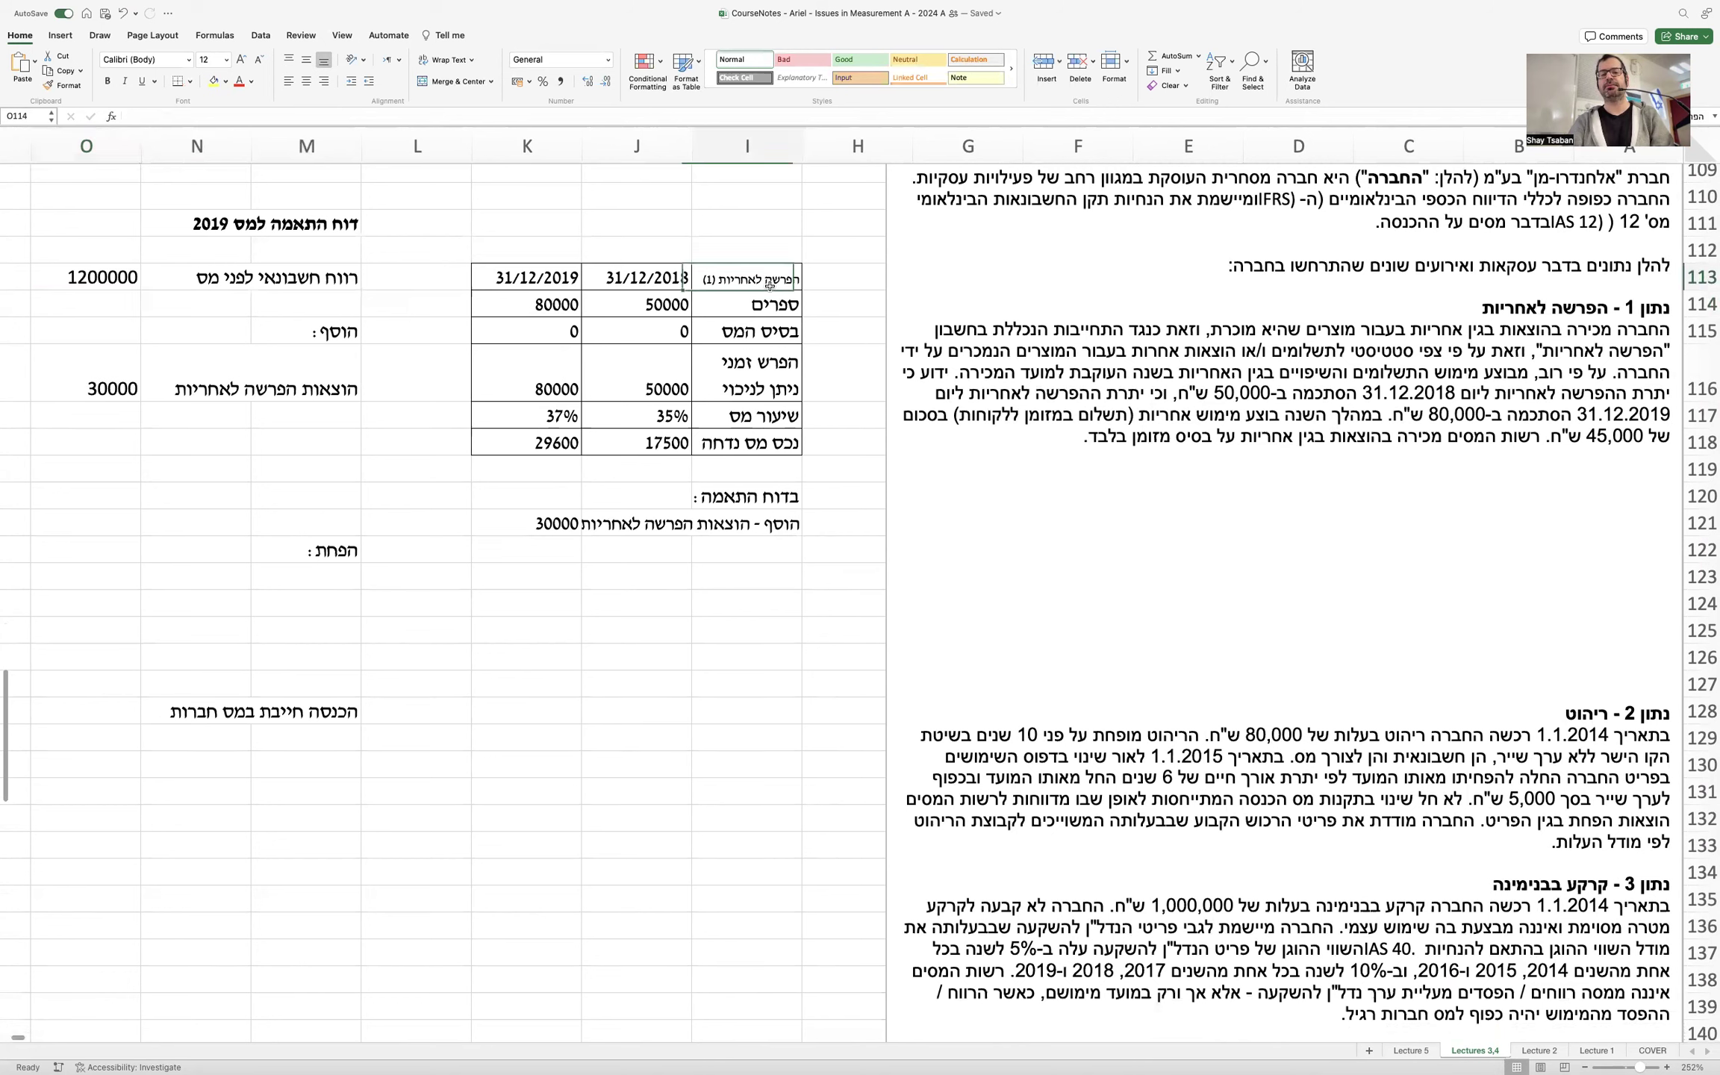
left_click(107, 81)
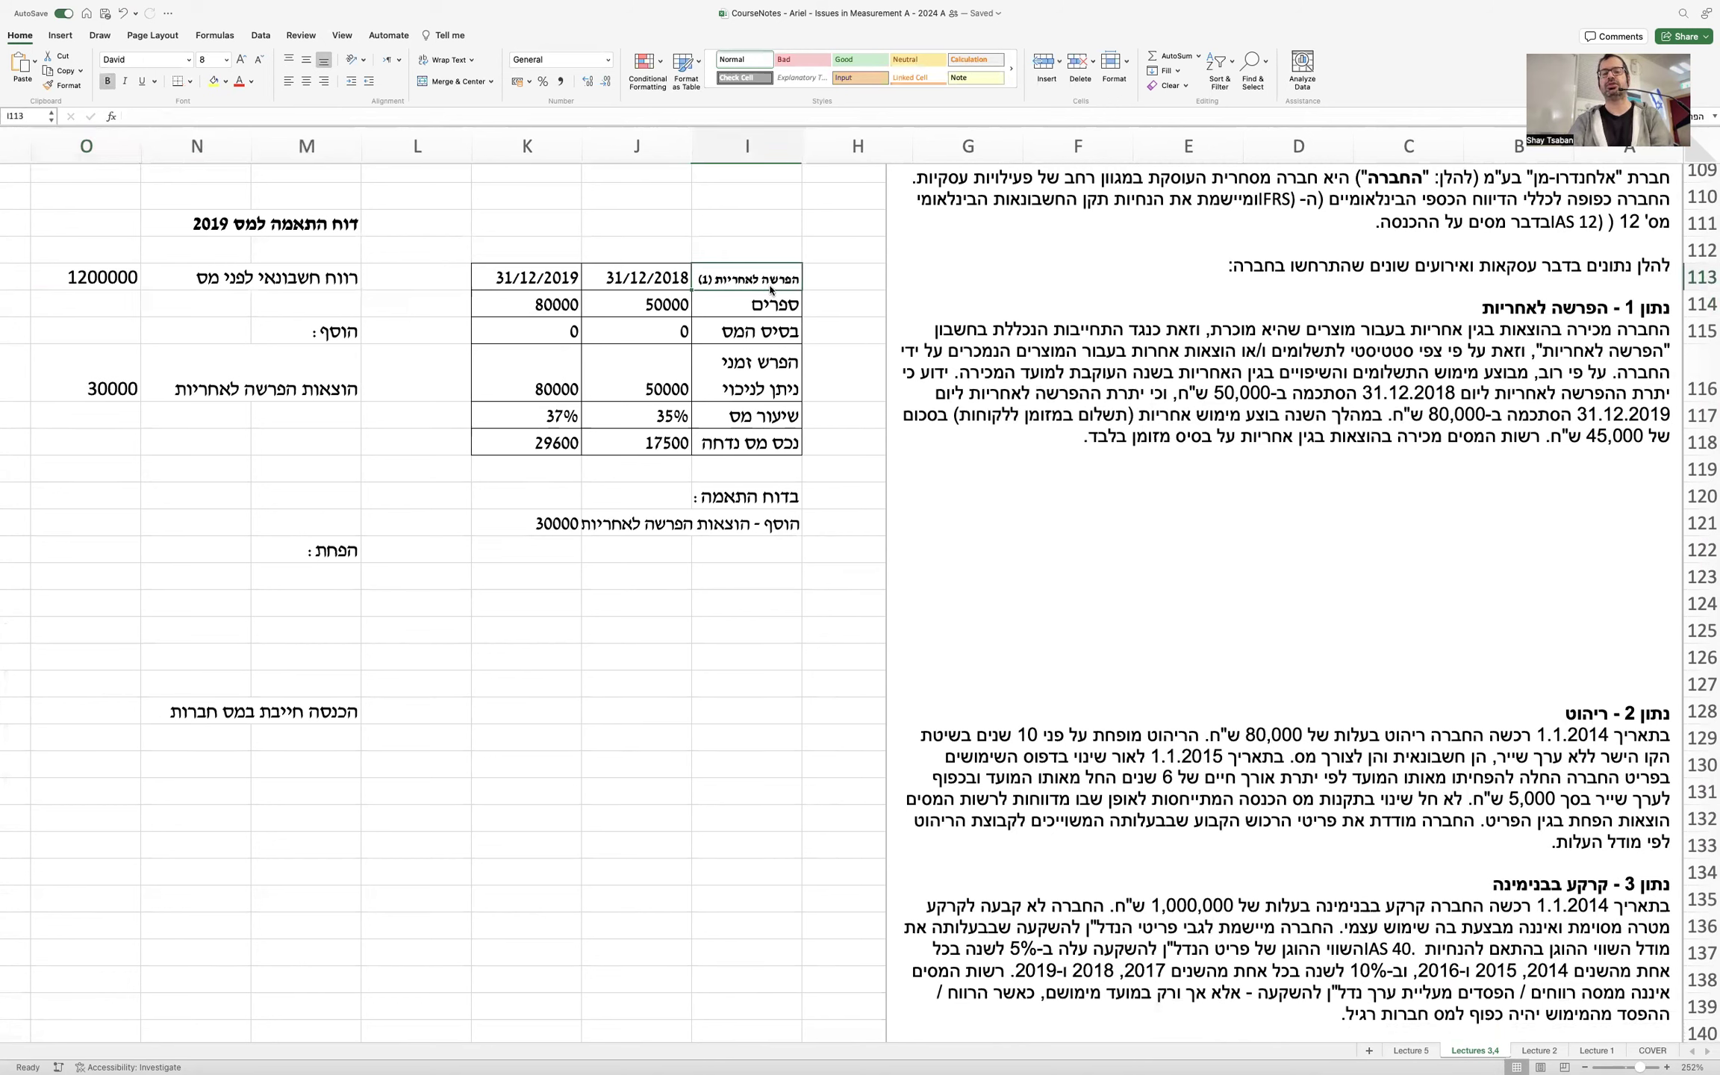
left_click(214, 81)
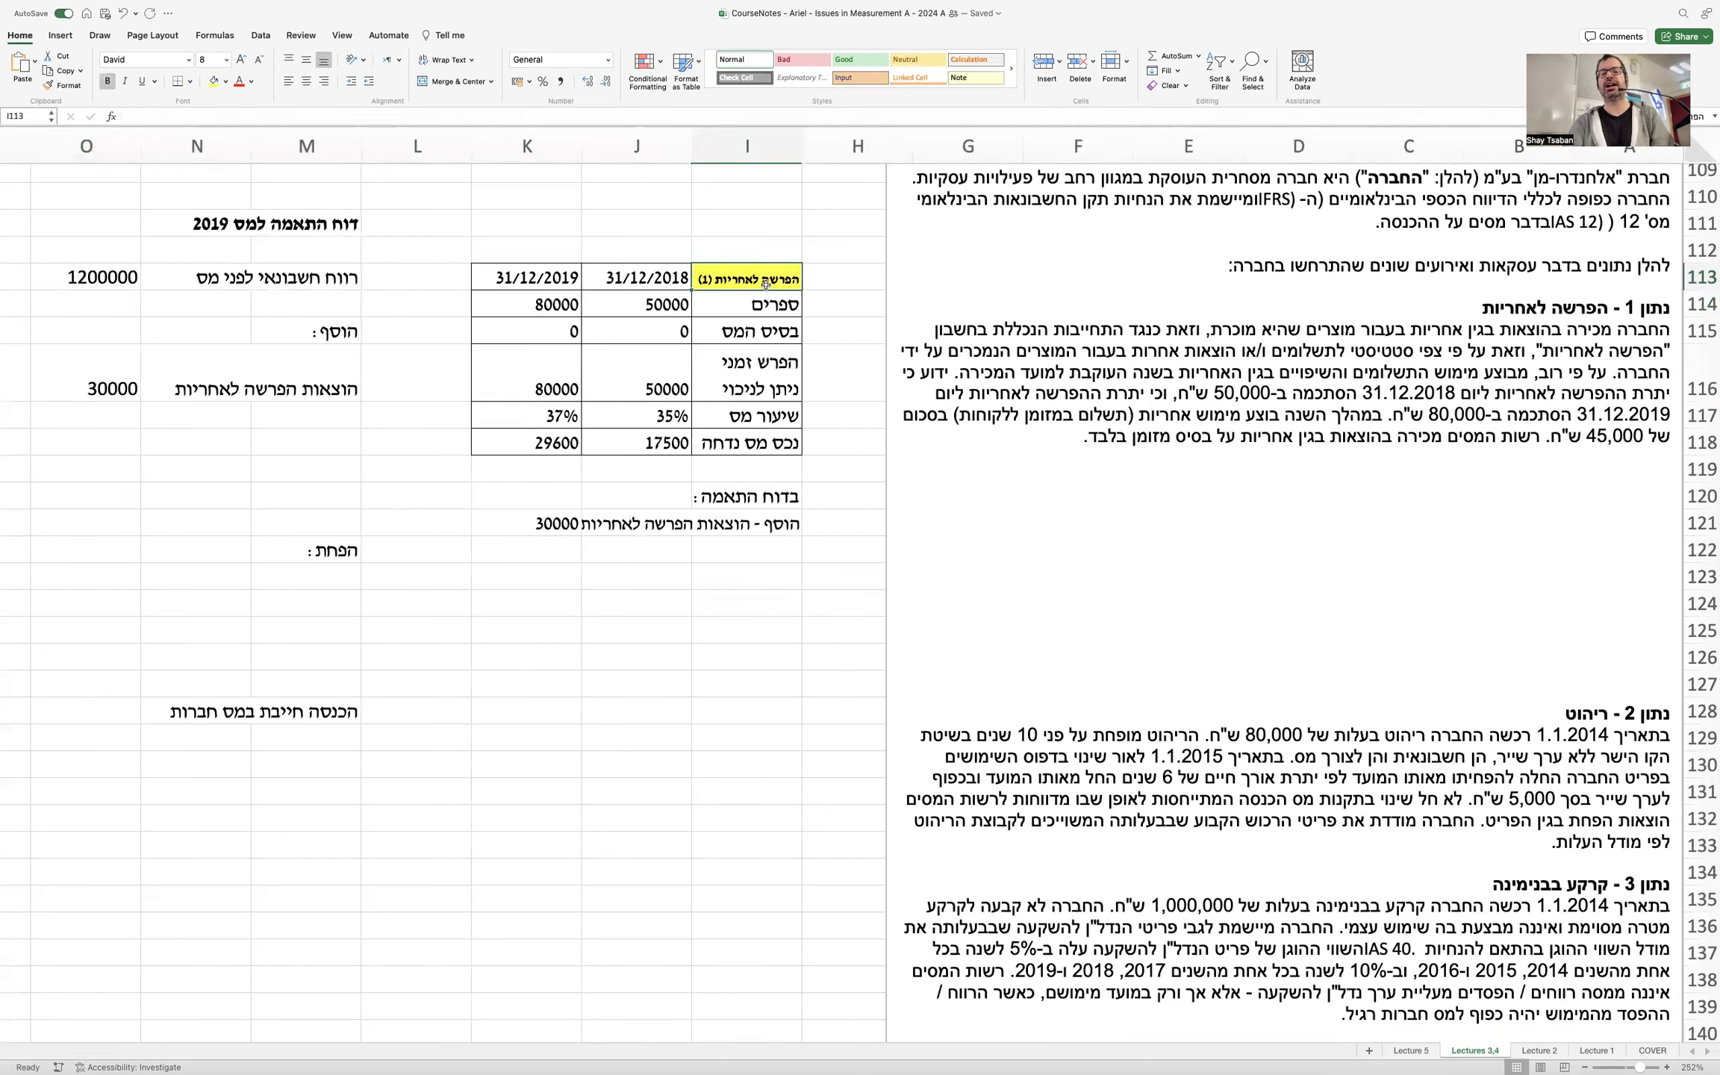
Step: Insert blank lines in the question text box between the furniture section (נתון 2) and the Binyamina land section (נתון 3)
left_click(732, 729)
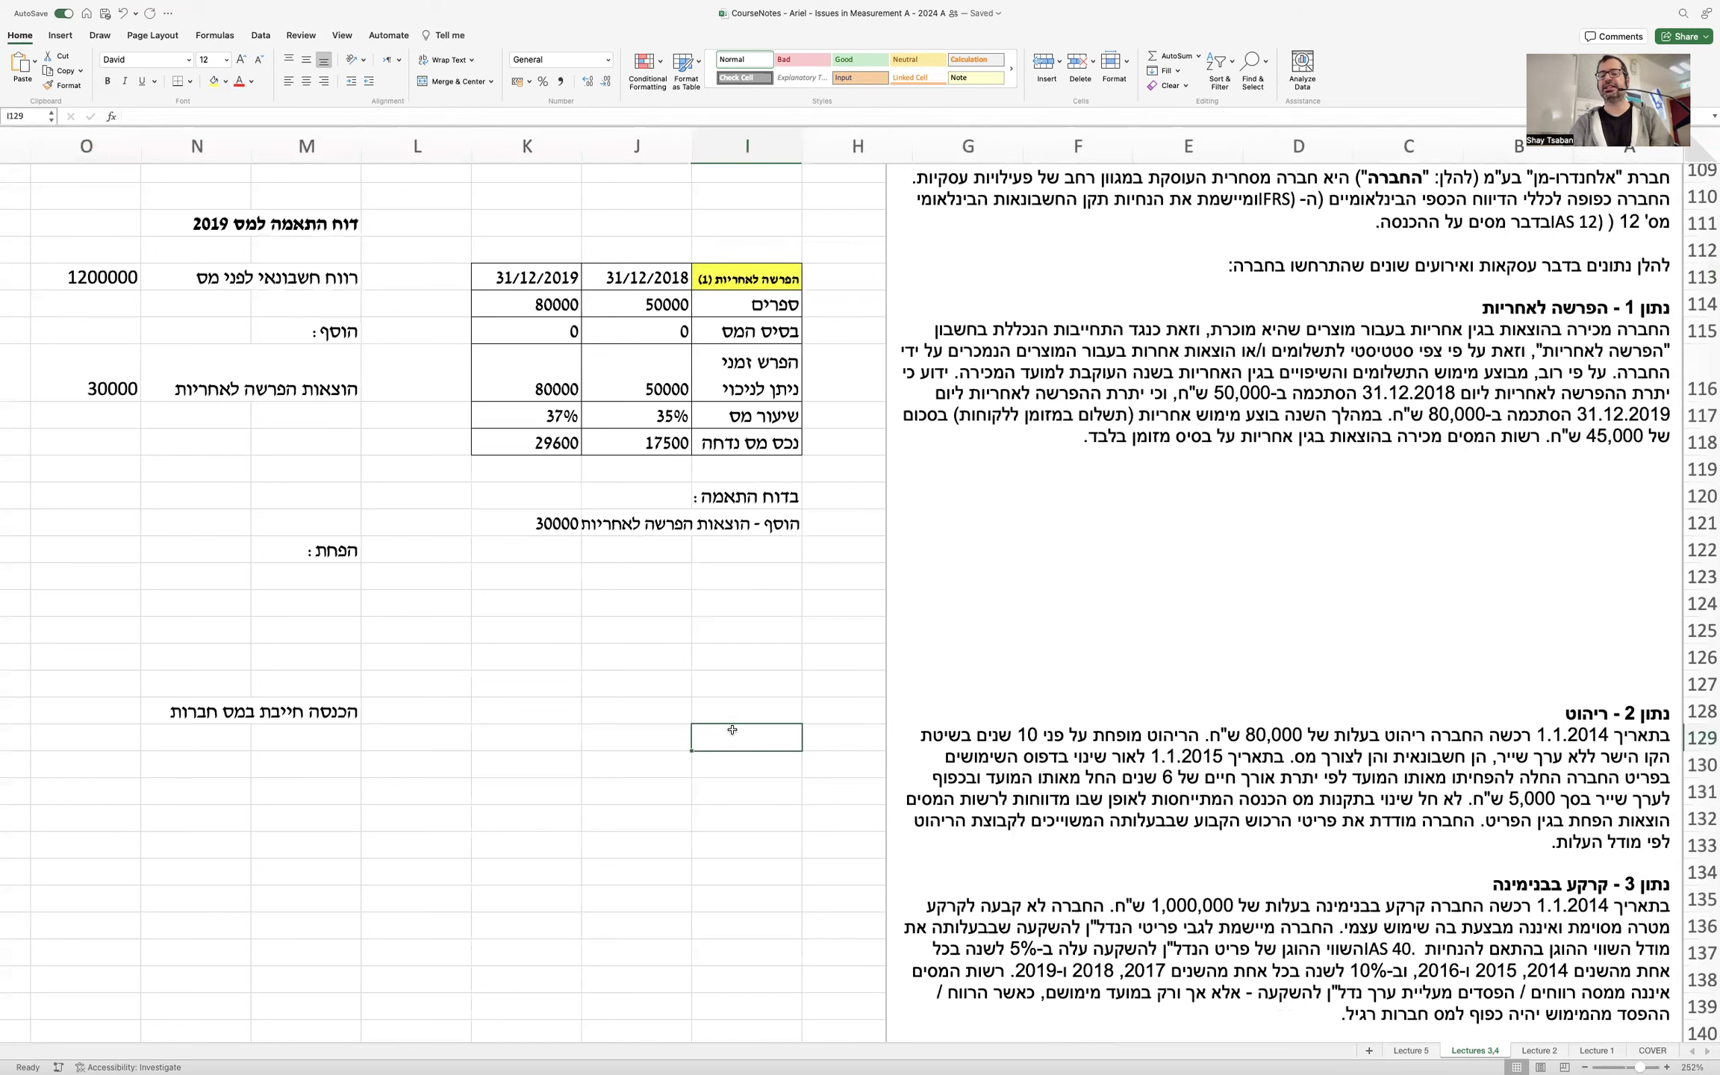
left_click(1530, 842)
key("Delete")
key("Delete")
key("Delete")
key("Delete")
key("Delete")
key("Delete")
key("Delete")
key("Delete")
key("Delete")
key("Delete")
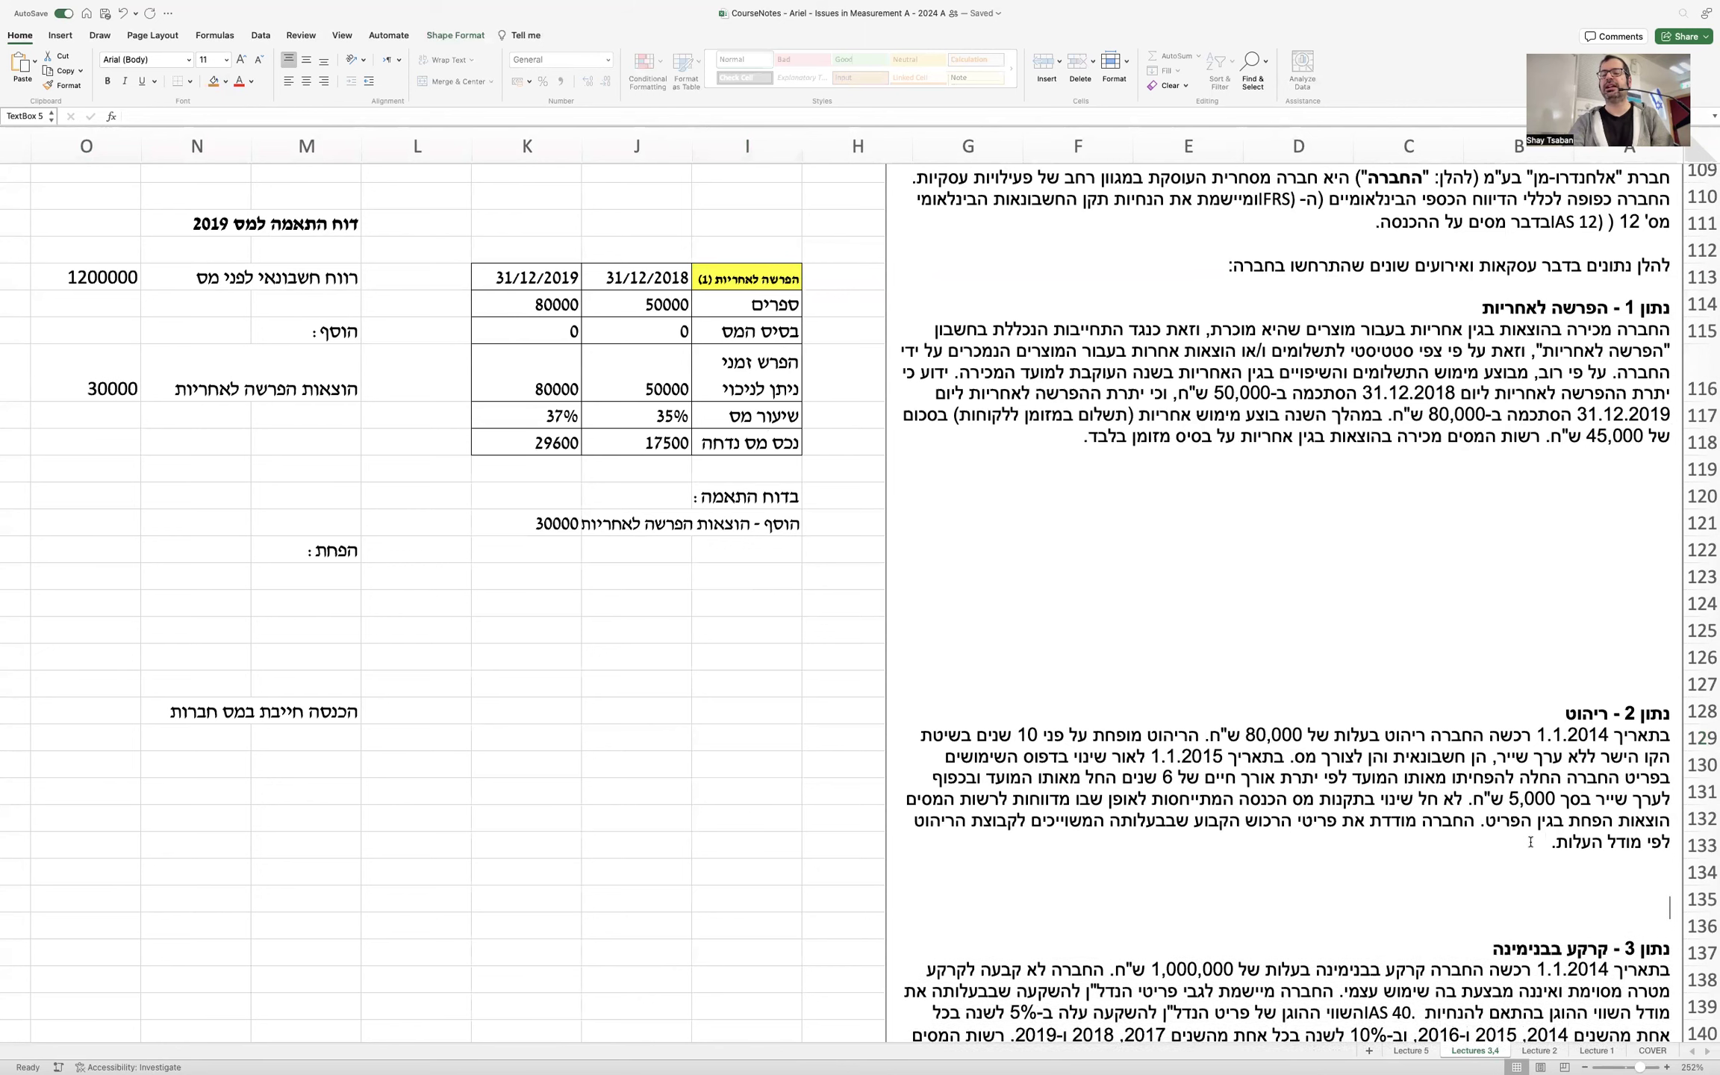
Step: Copy the warranty provision table to I128 beside the furniture section (נתון 2) and clear the copied figures in J129:K133
left_click(779, 713)
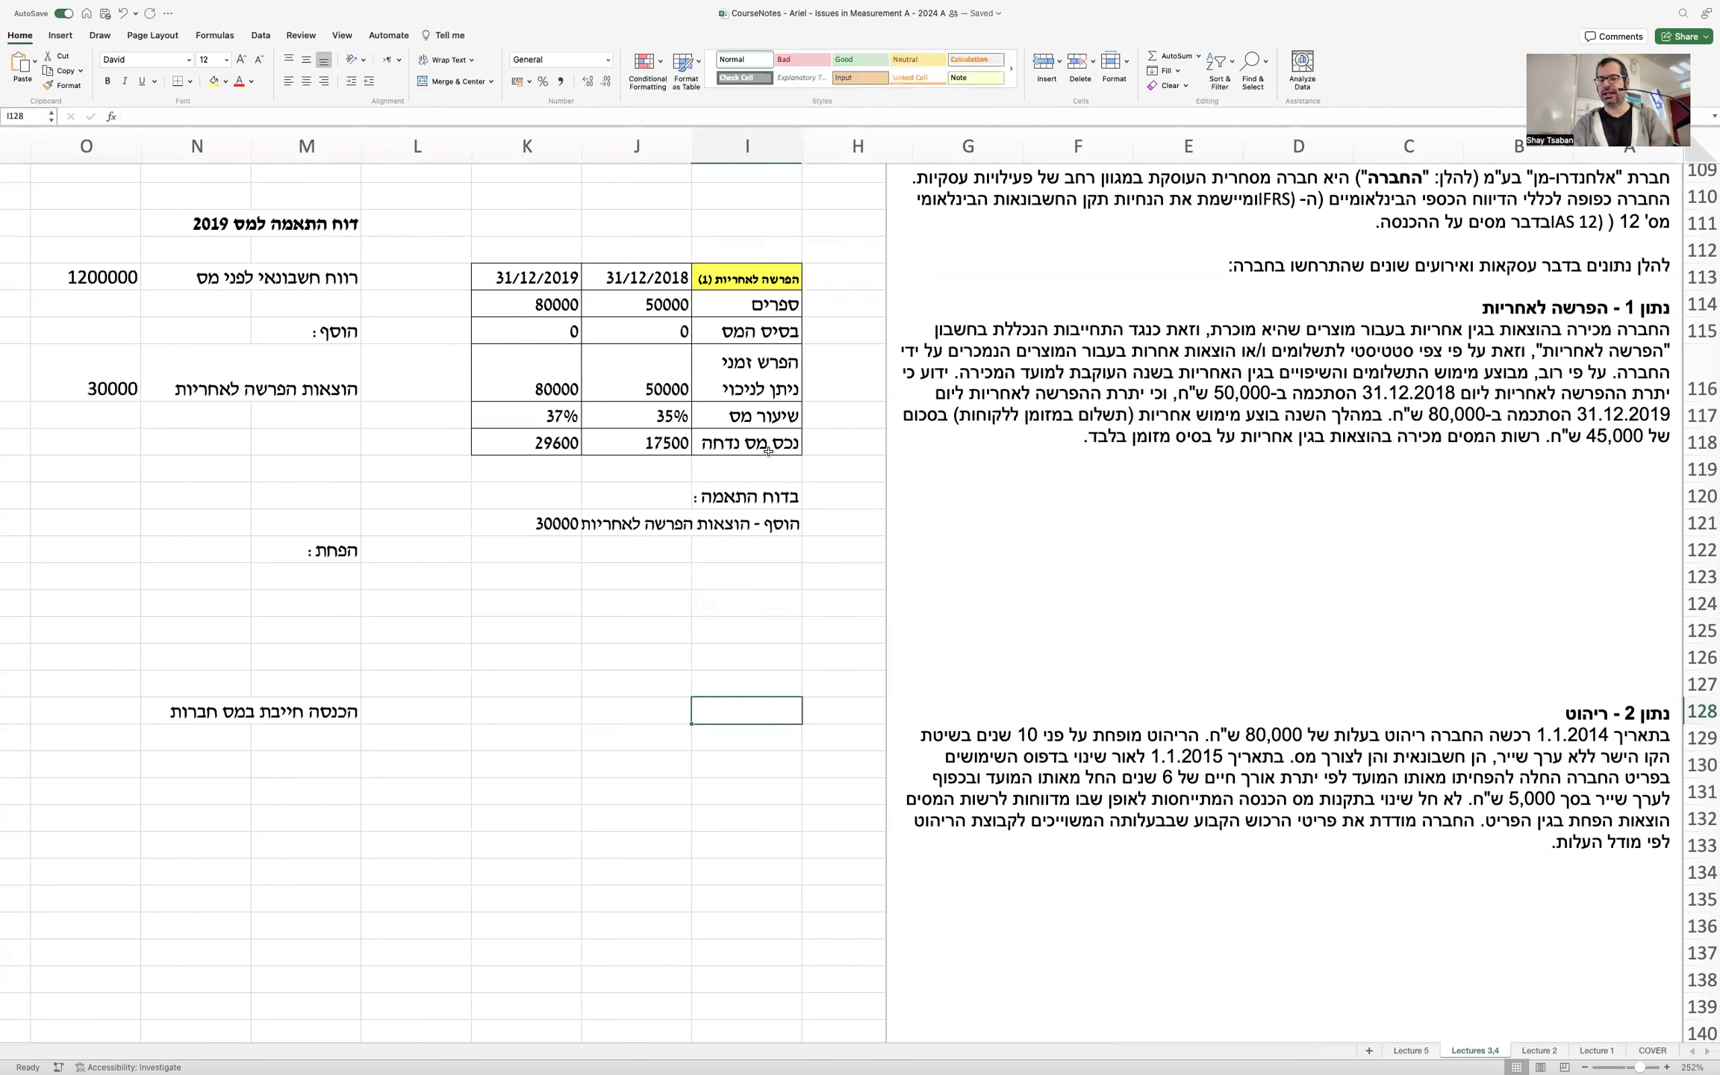
left_click_drag(773, 278, 526, 443)
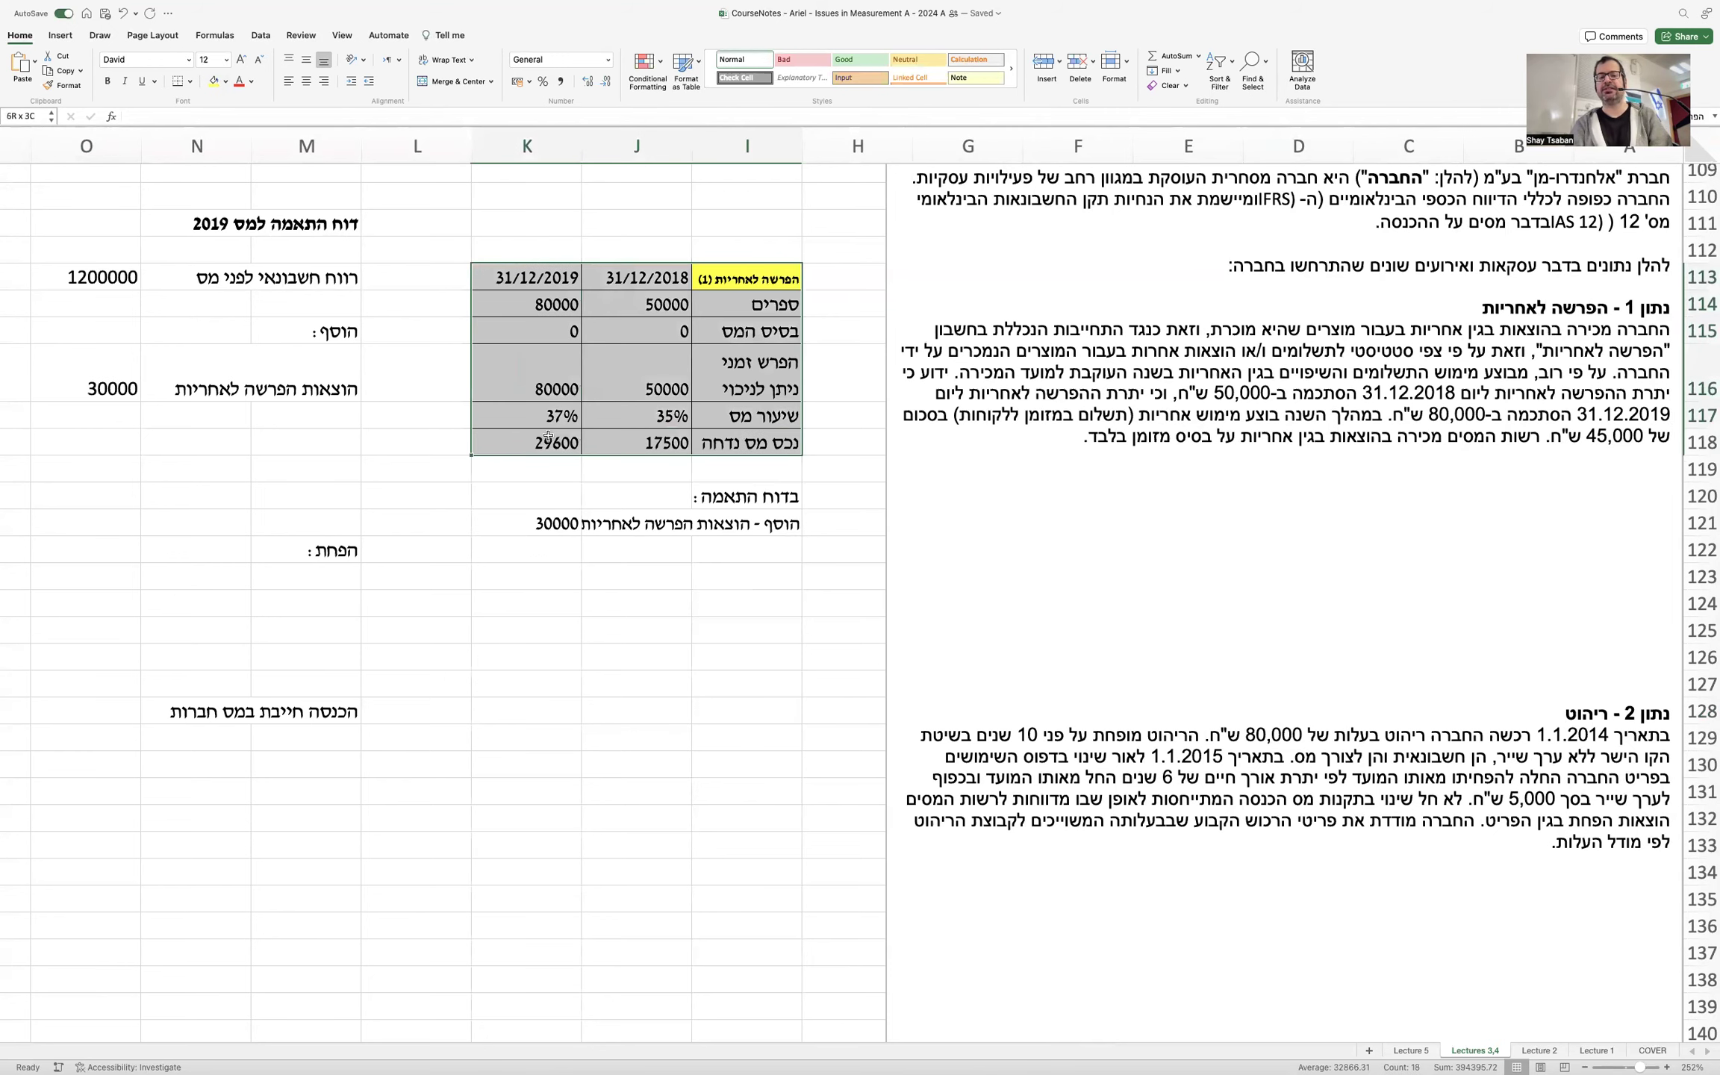
key("cmd+c")
left_click(732, 709)
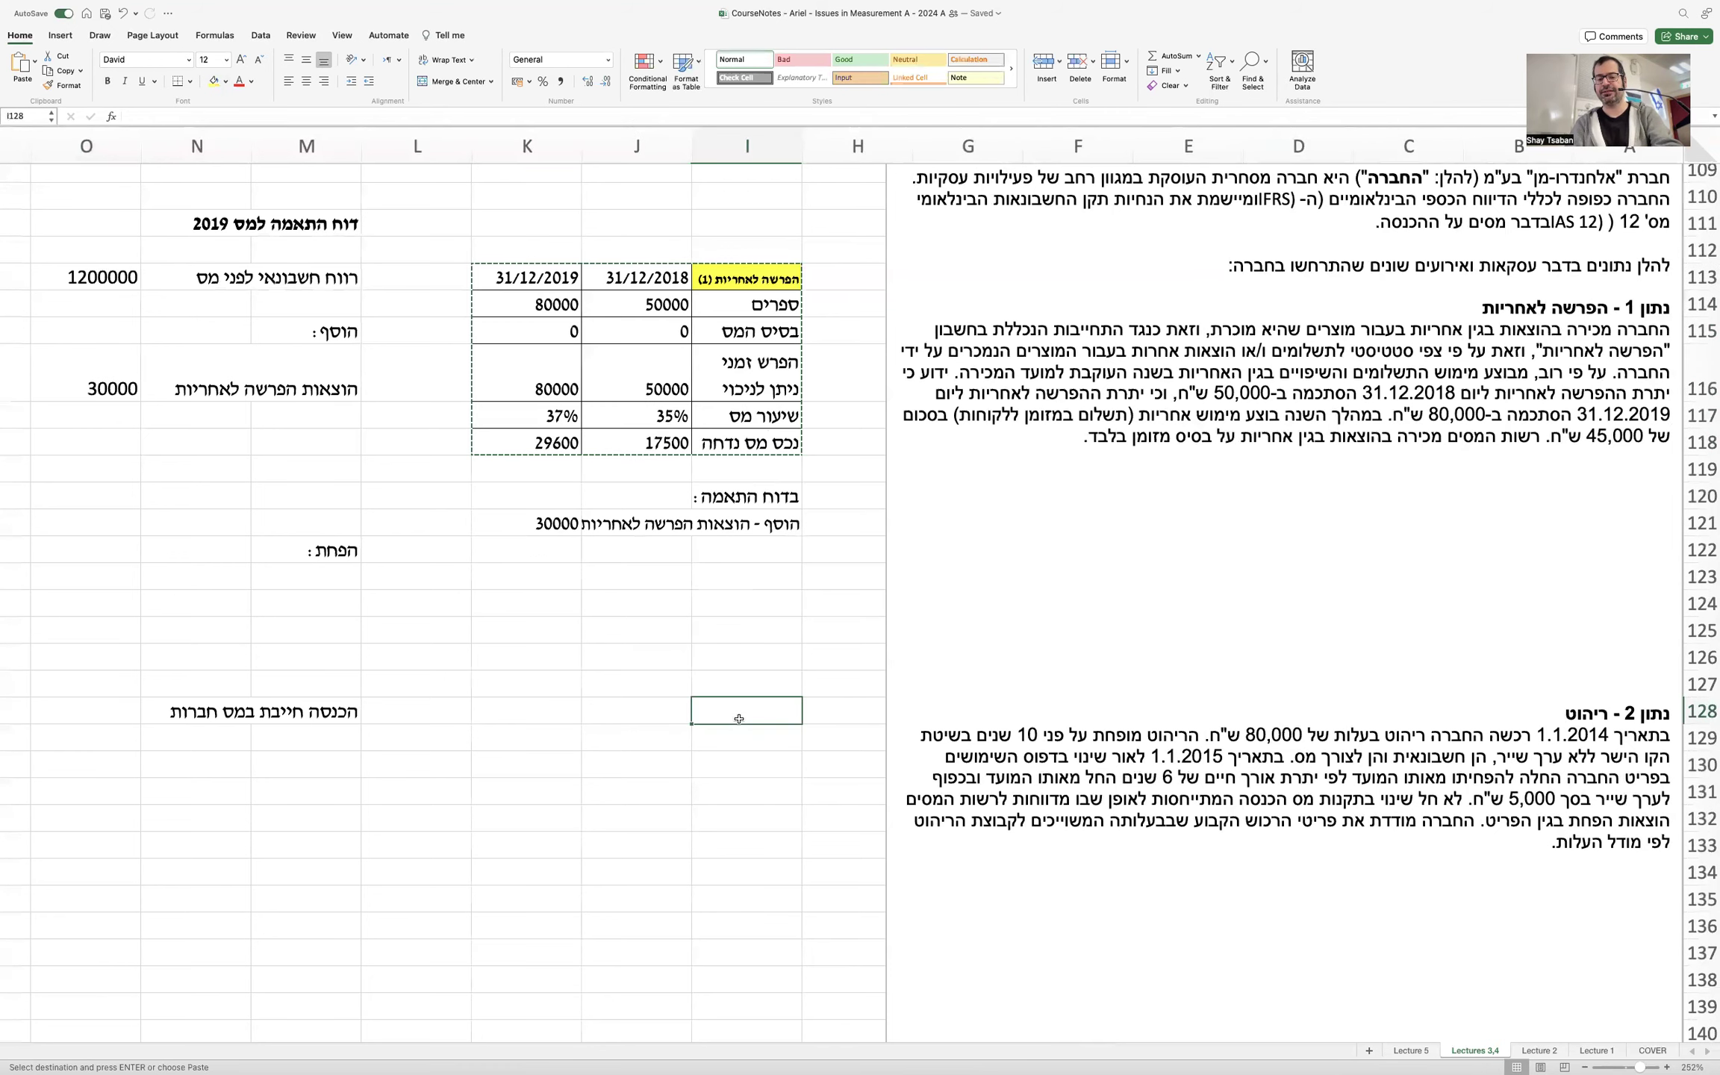
key("cmd+v")
left_click_drag(693, 746, 562, 869)
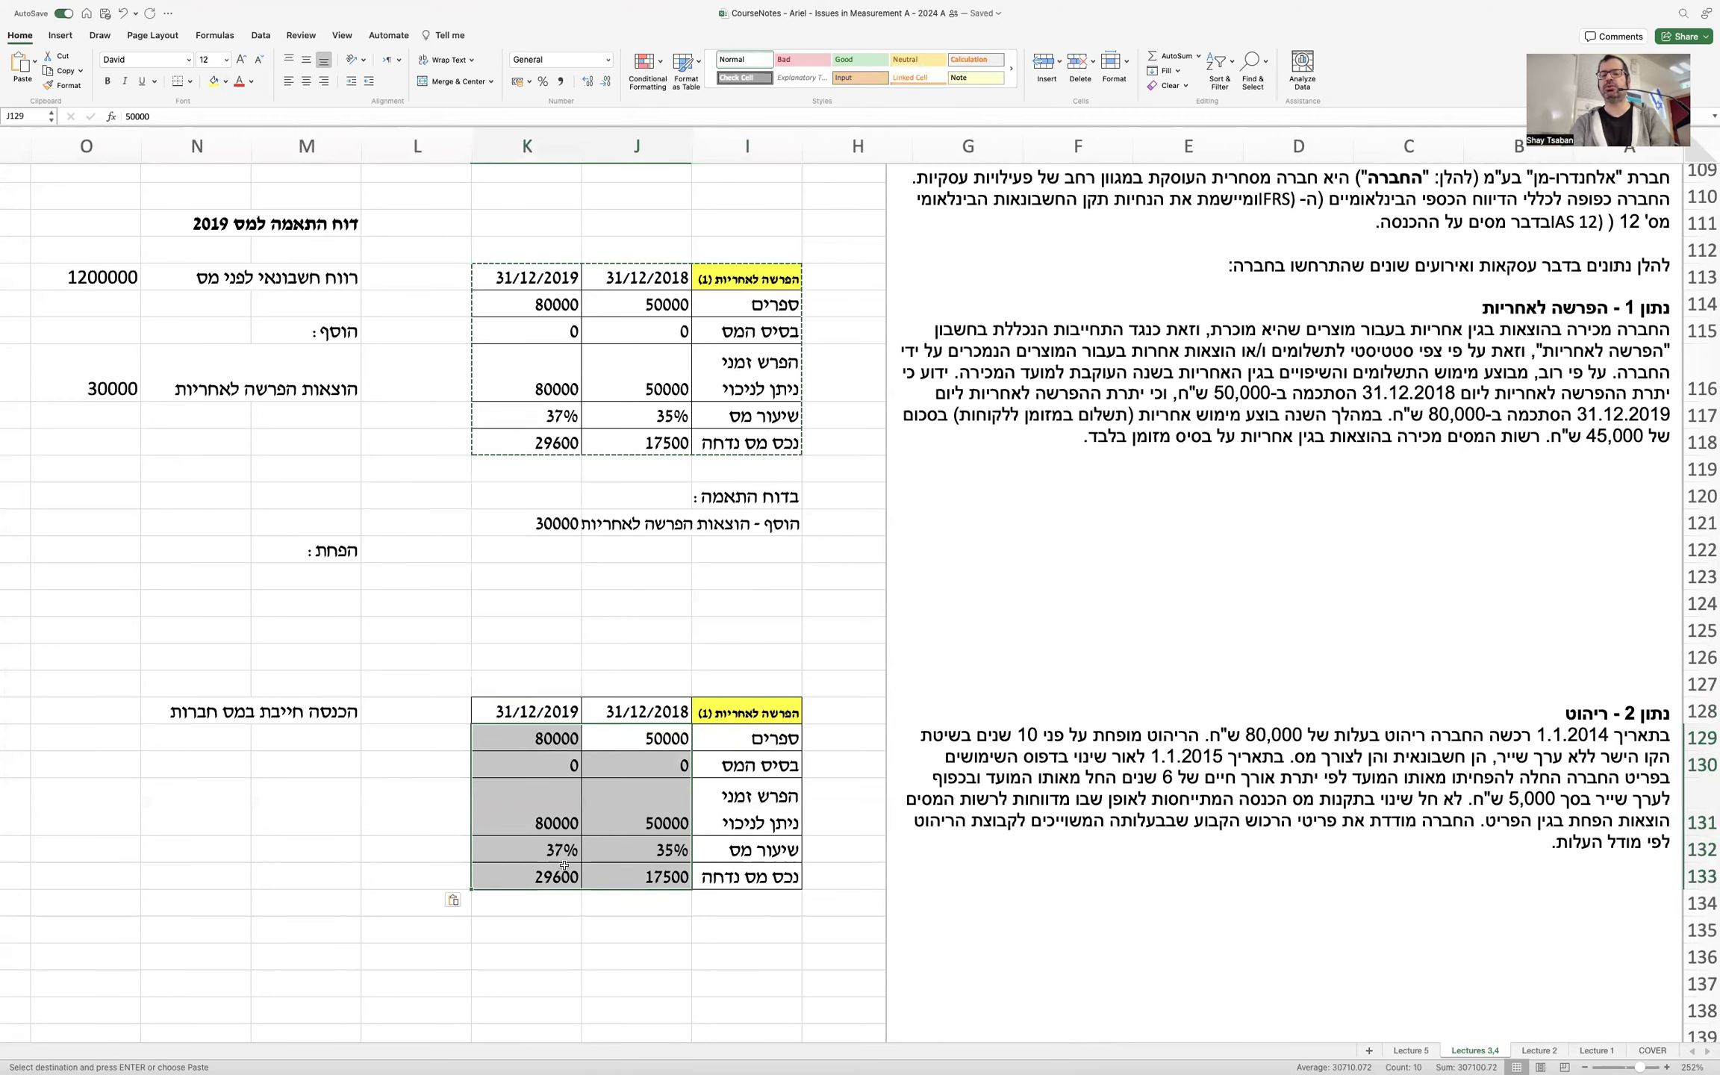
key("Delete")
scroll(747, 792, "down", 1)
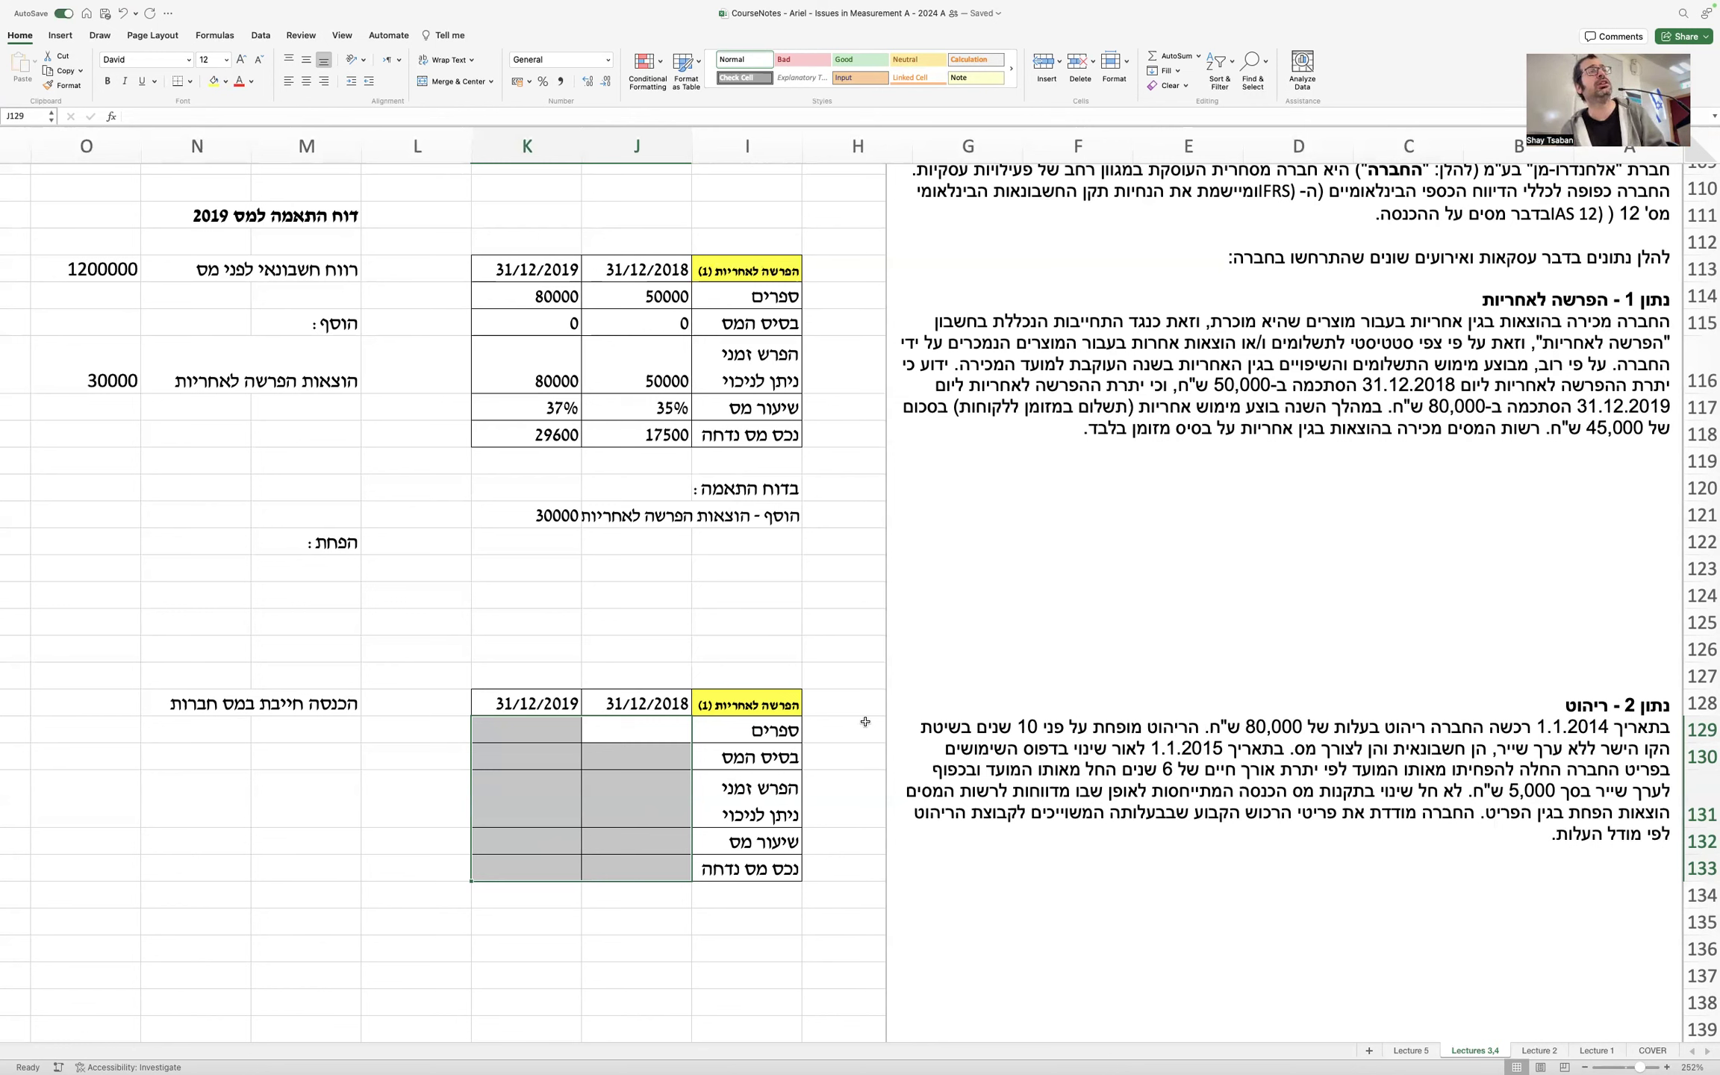
left_click(655, 751)
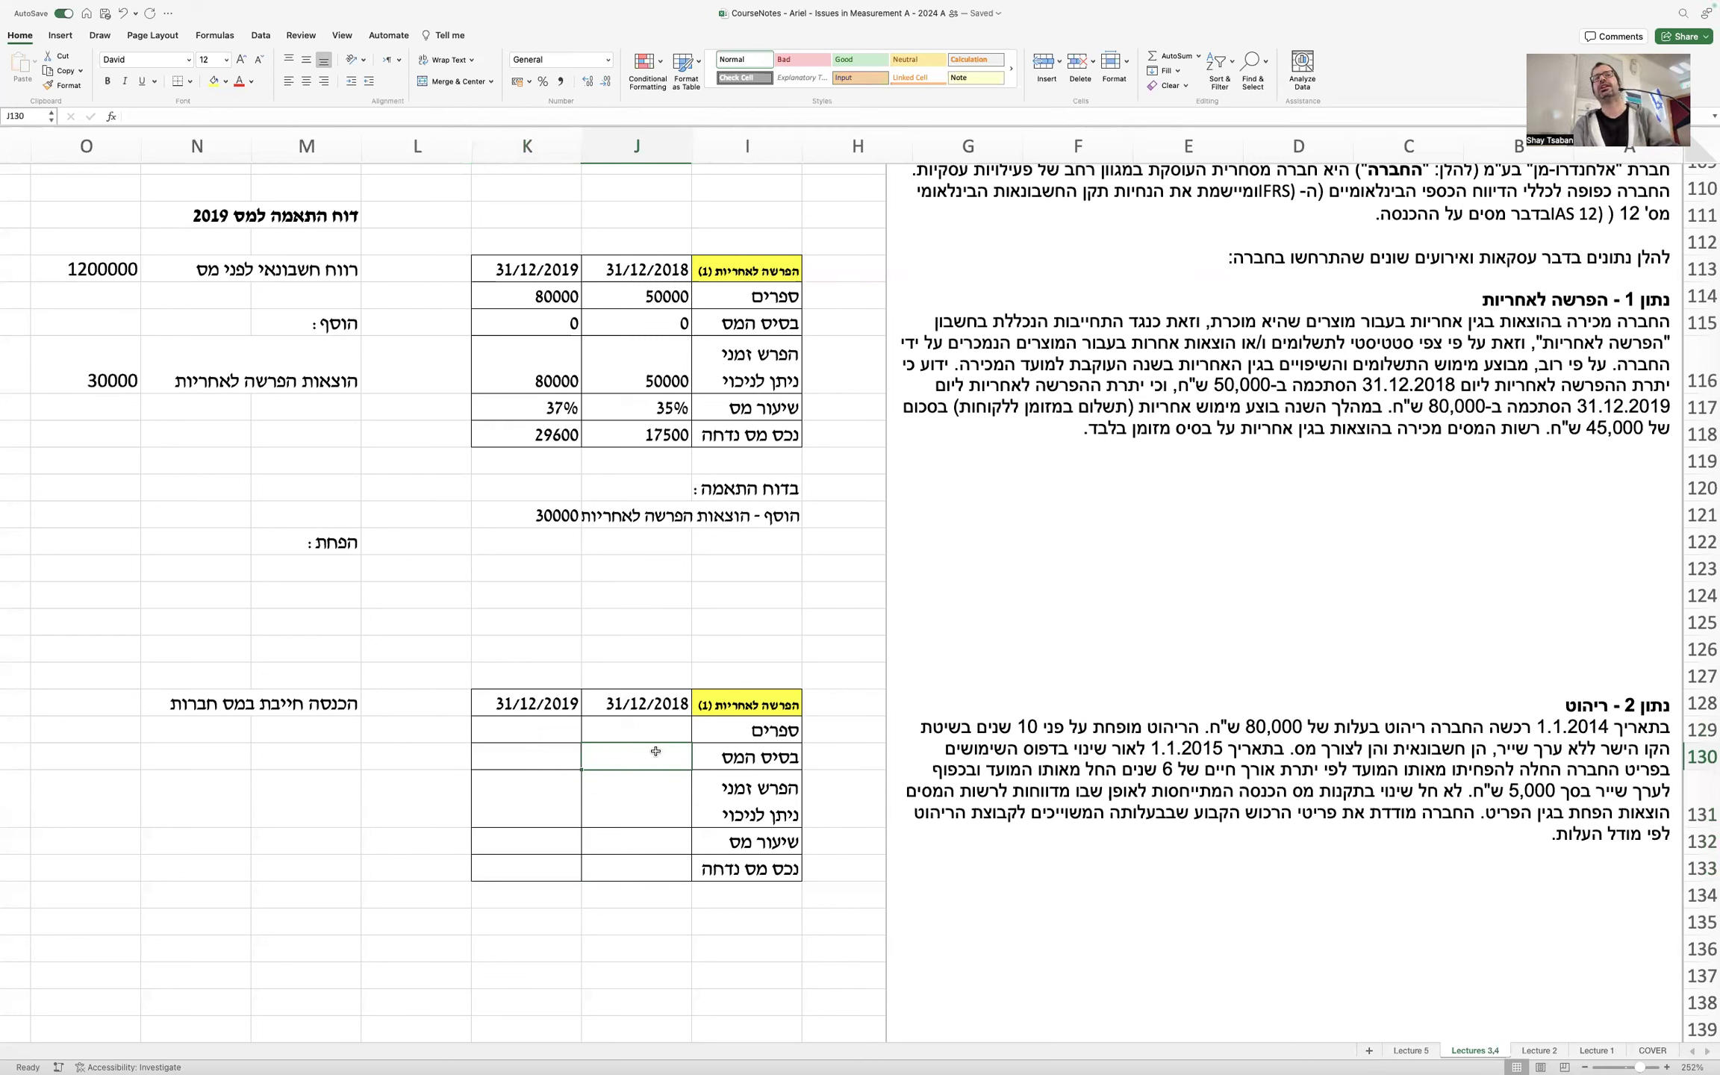
type("=")
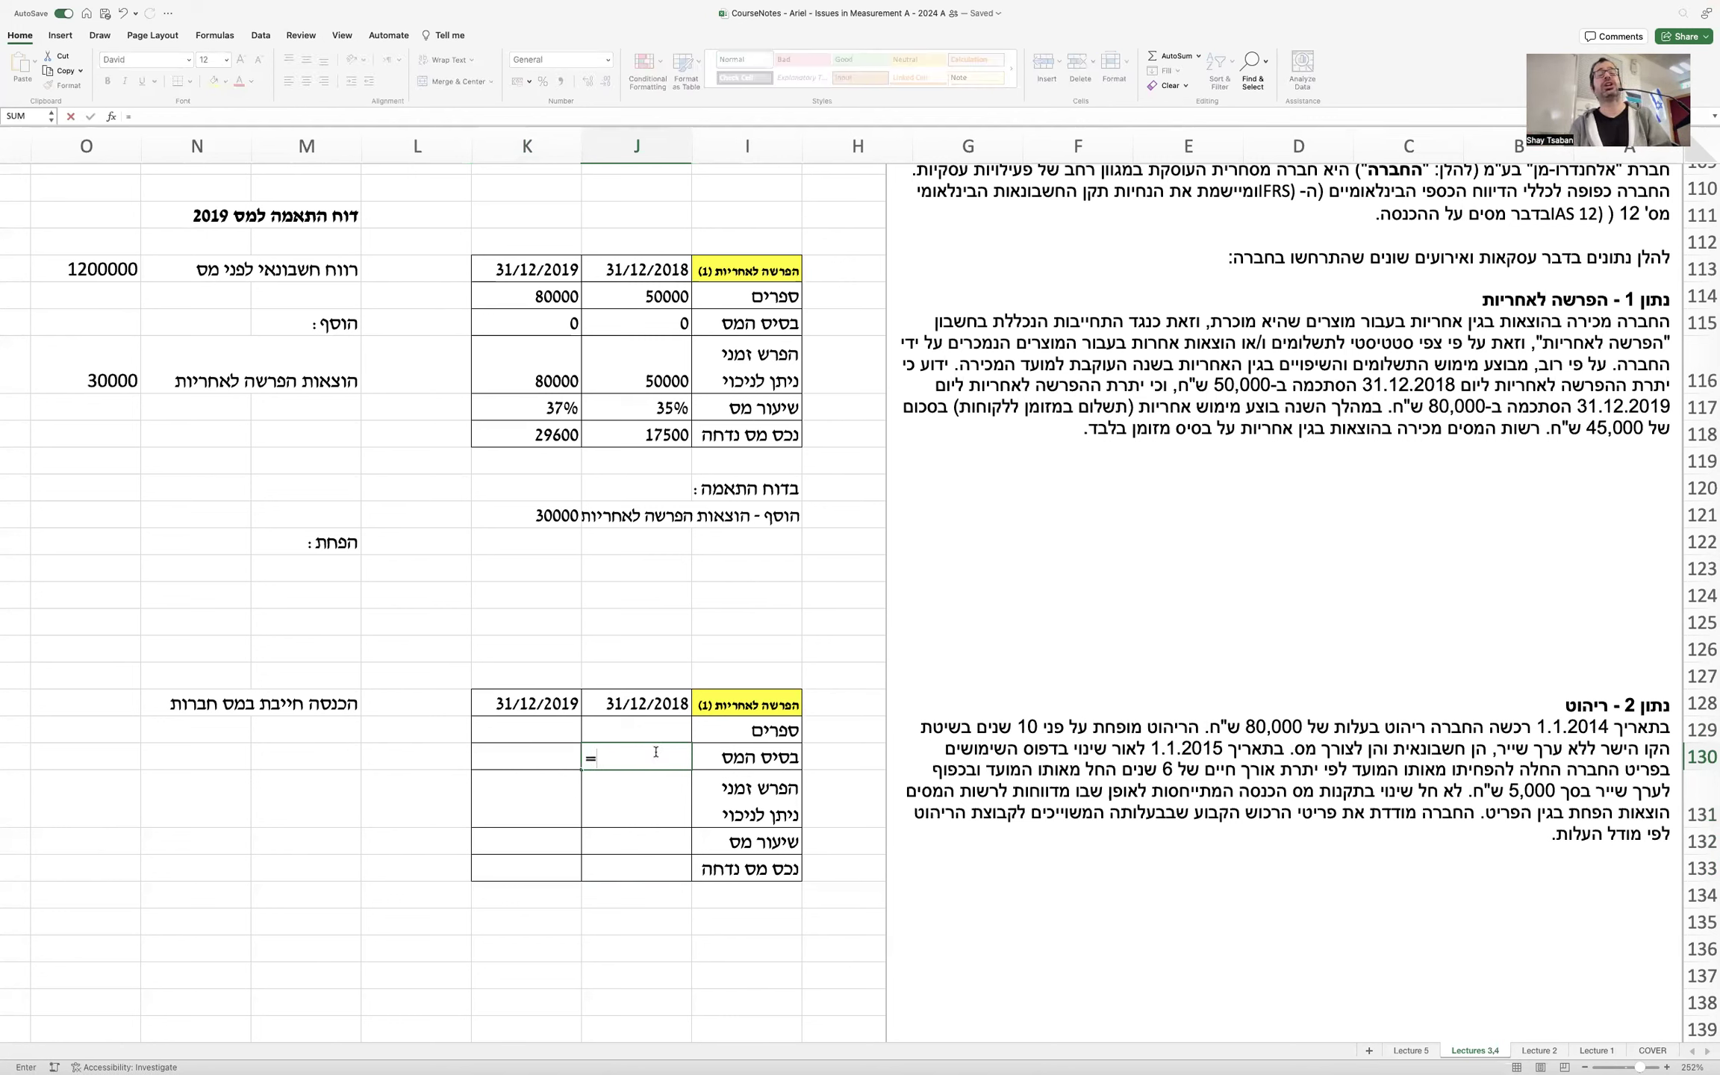
type("80000")
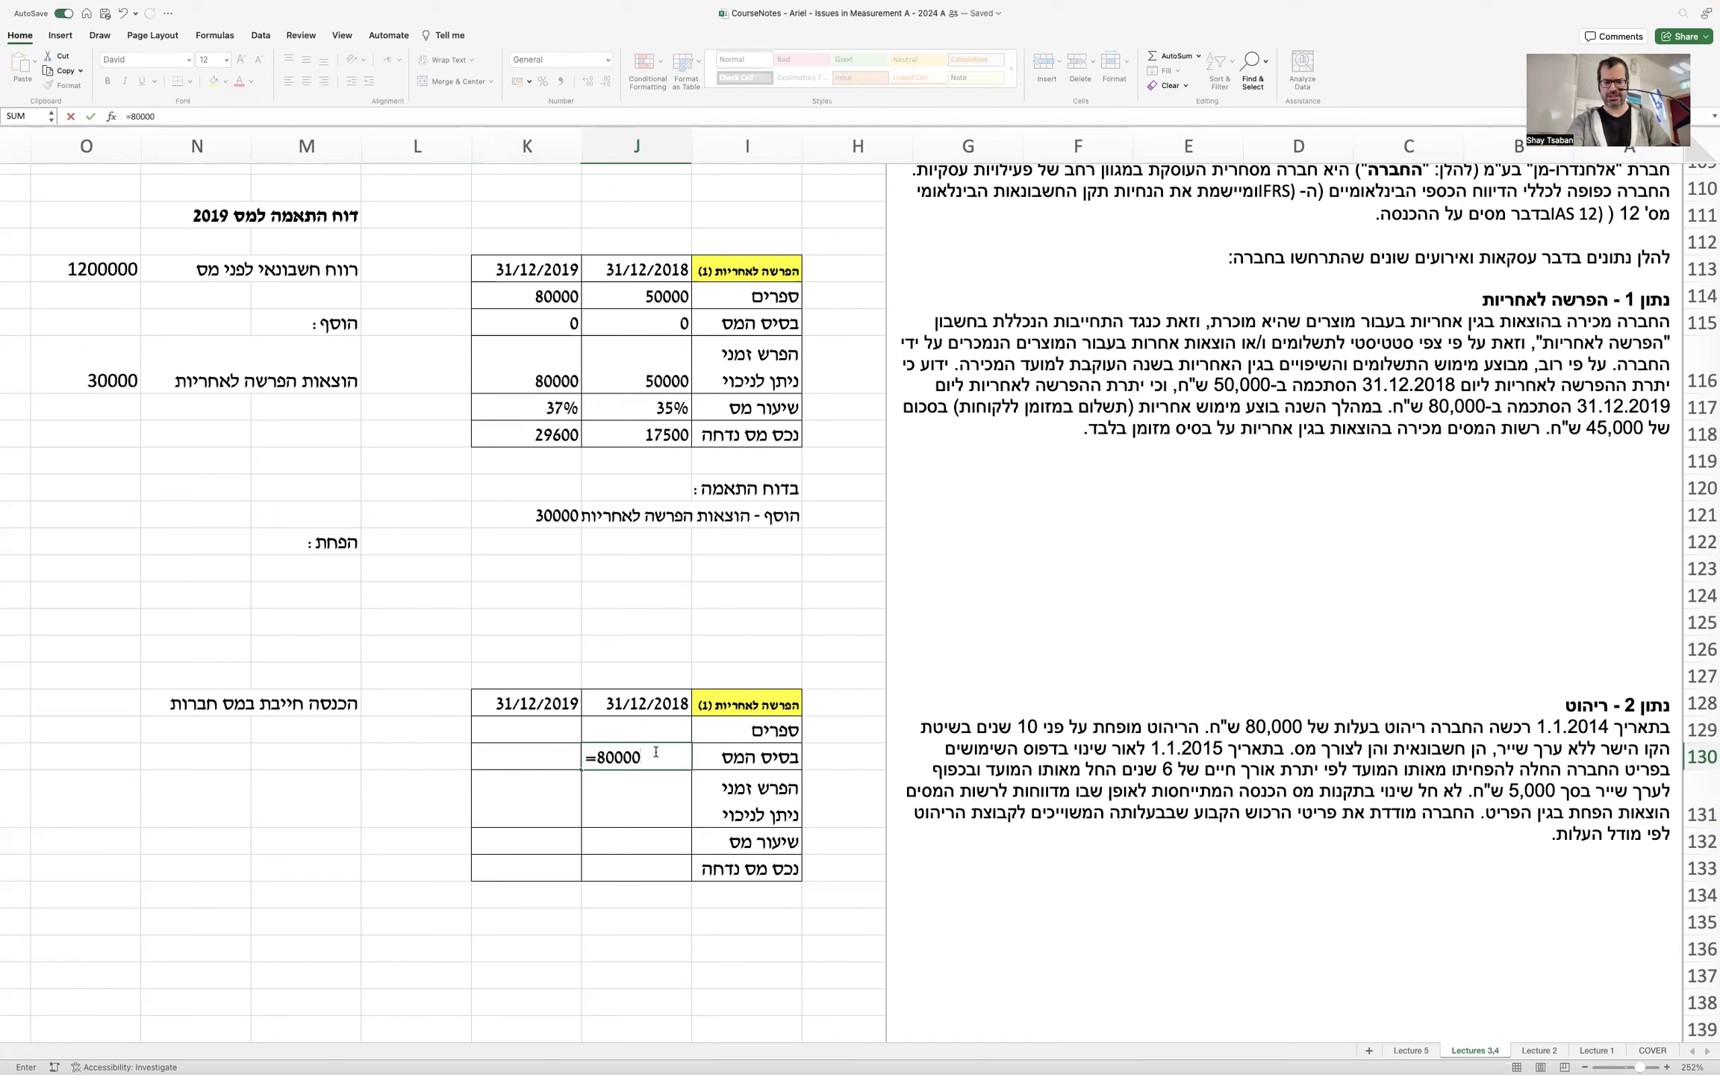
type("-")
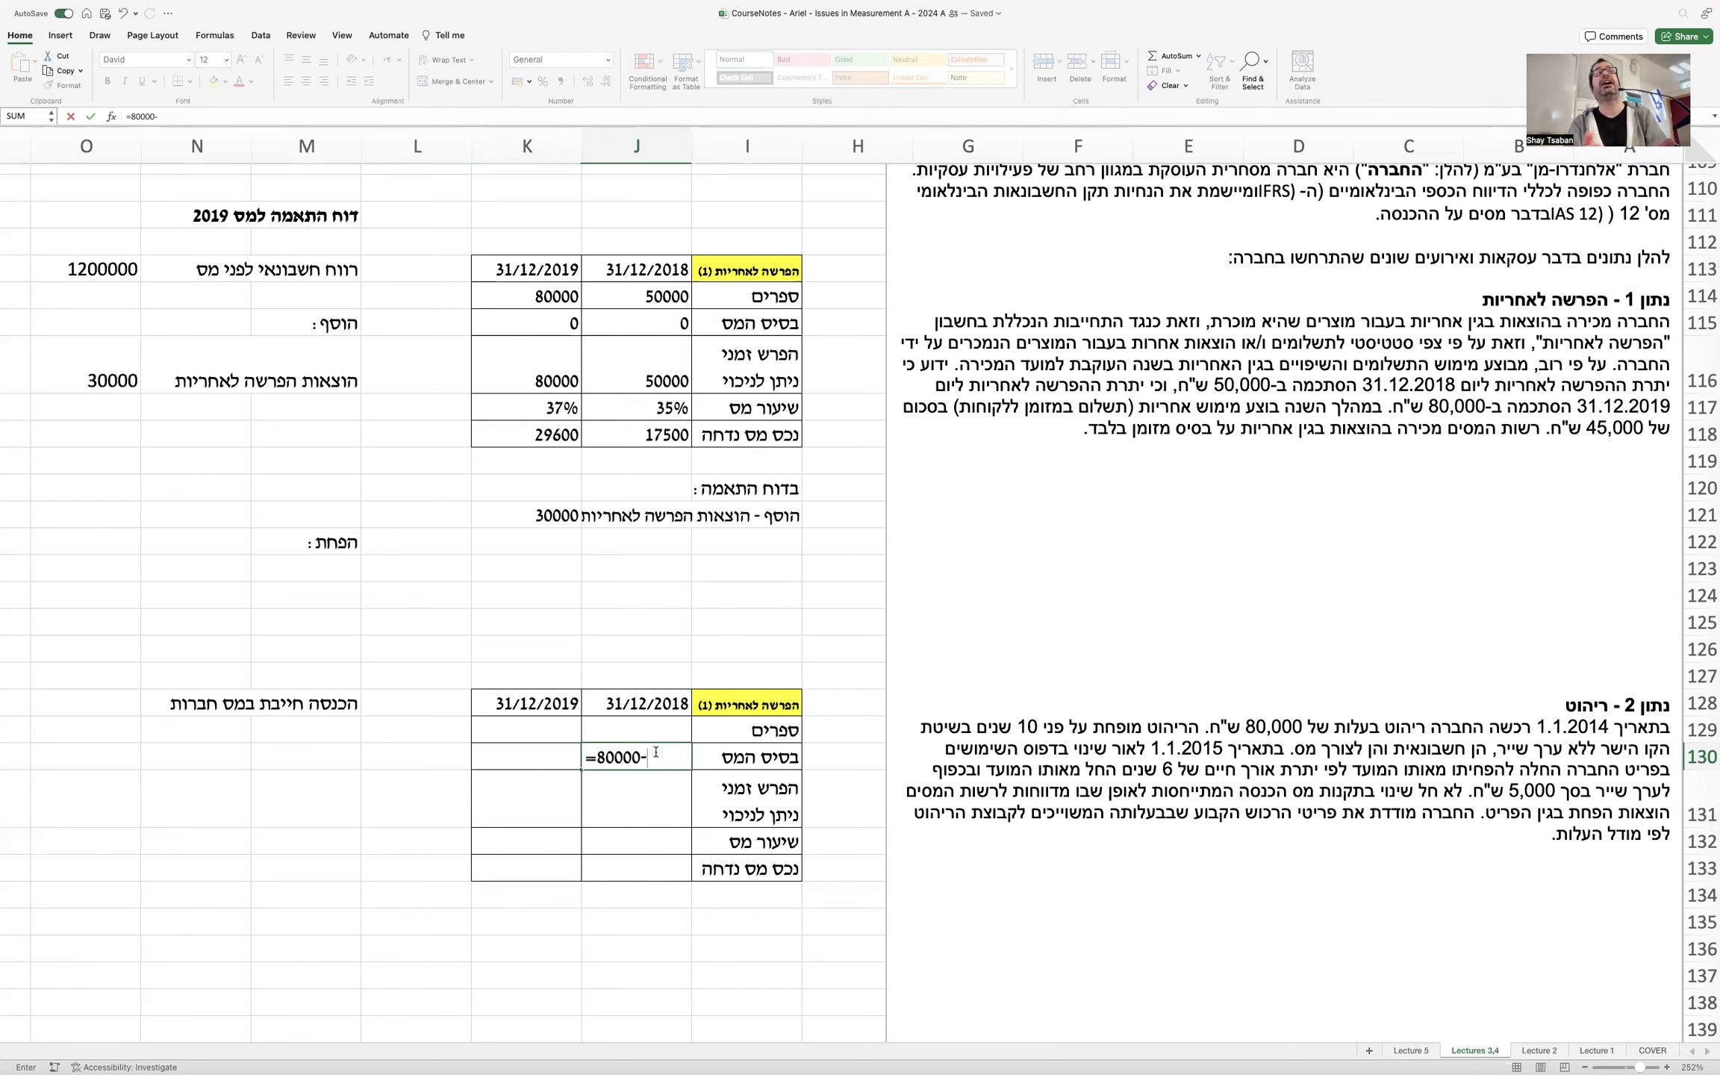
type("80000")
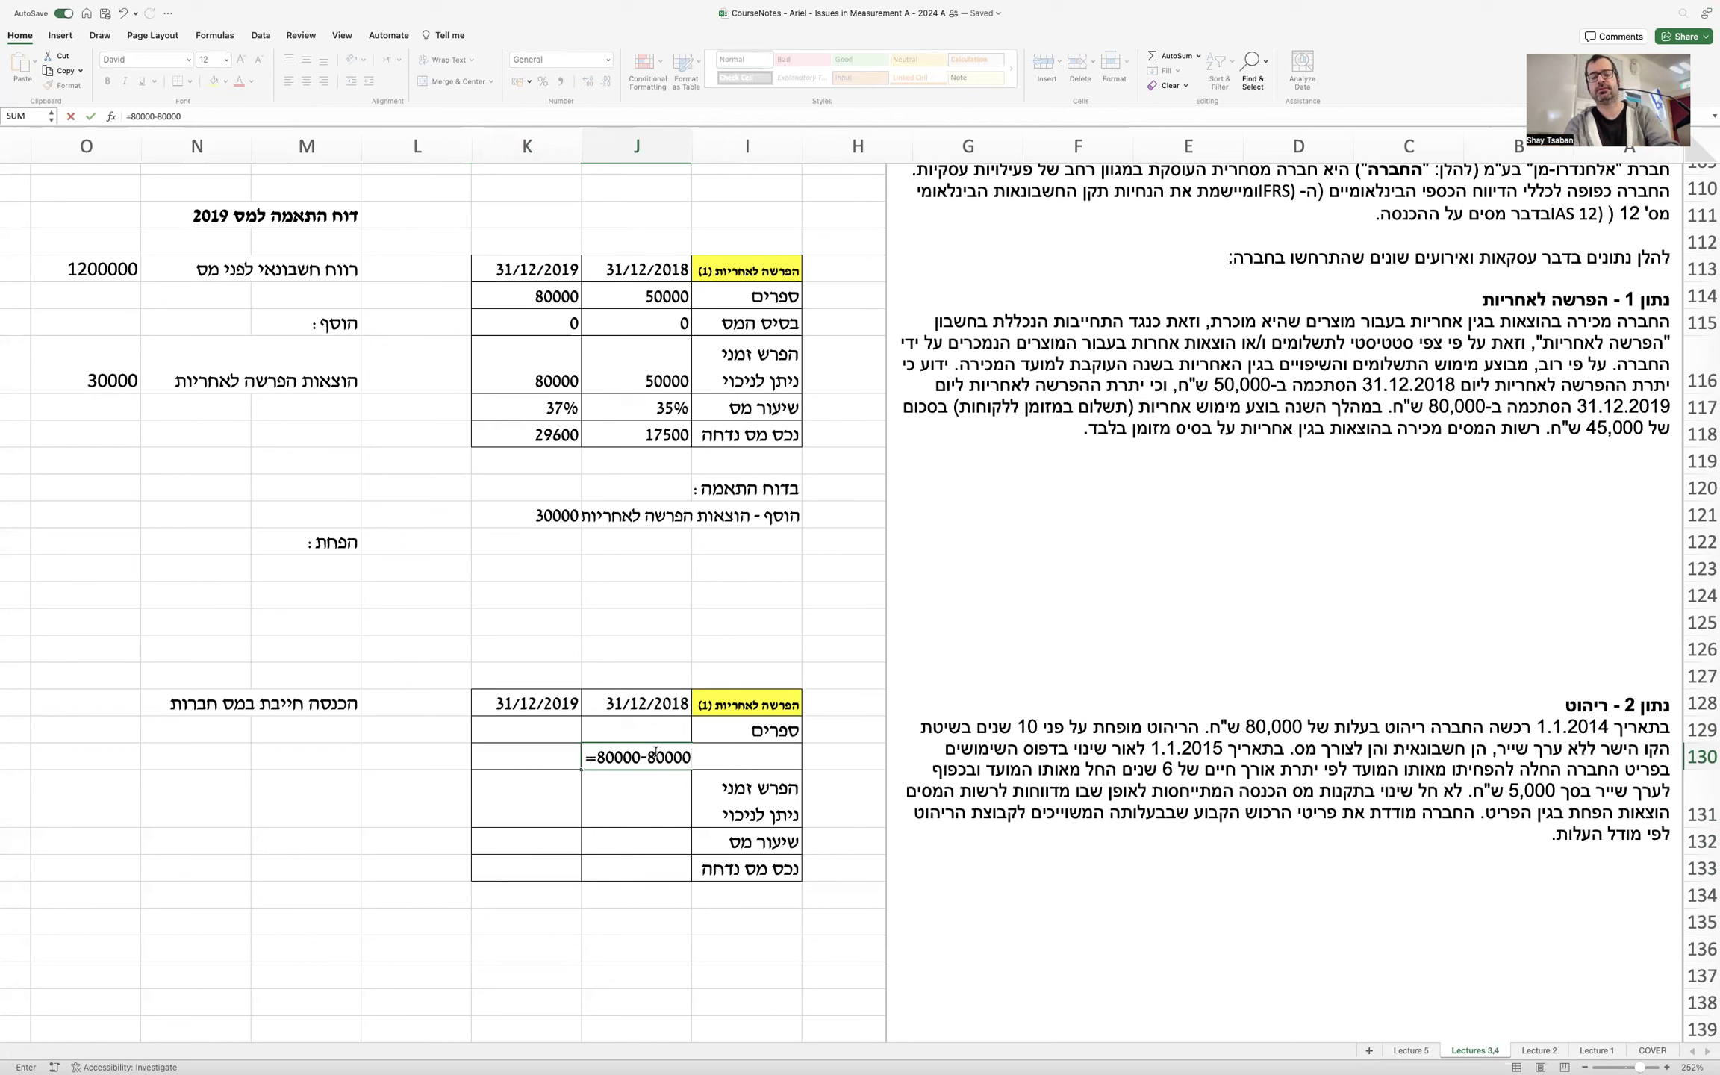
type("/10*")
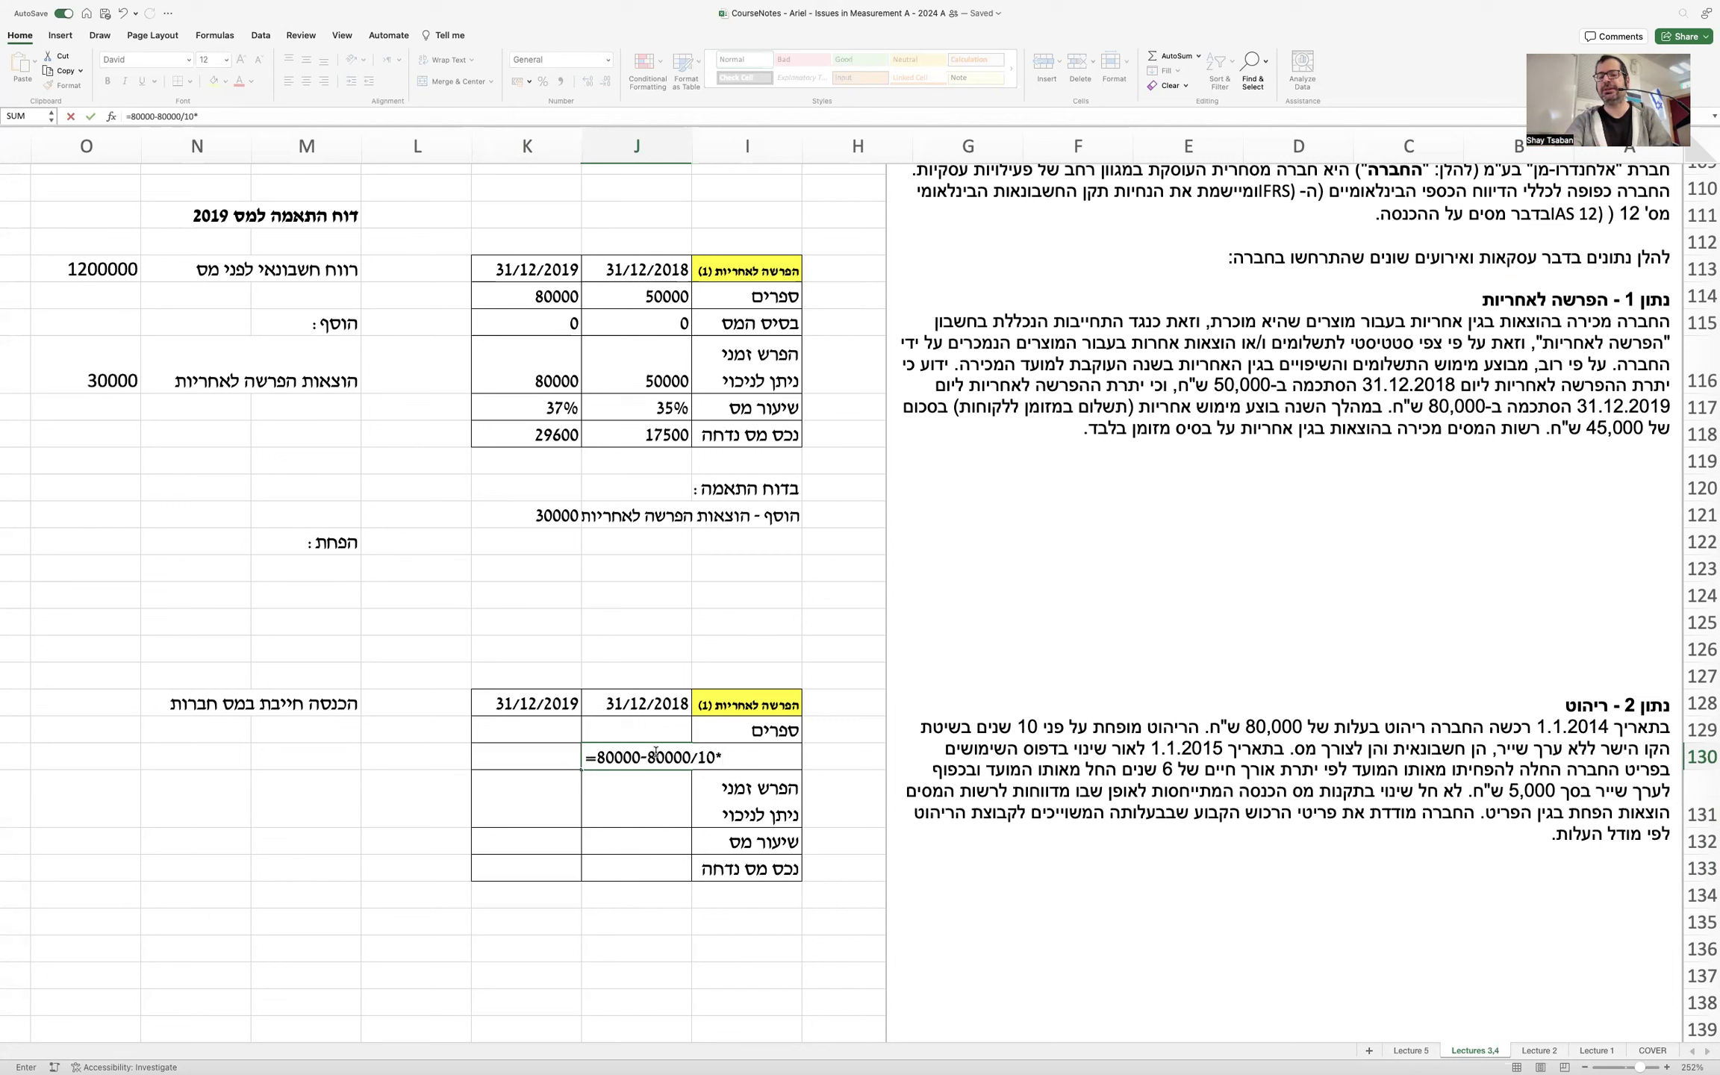
key("XF86AudioRaiseVolume")
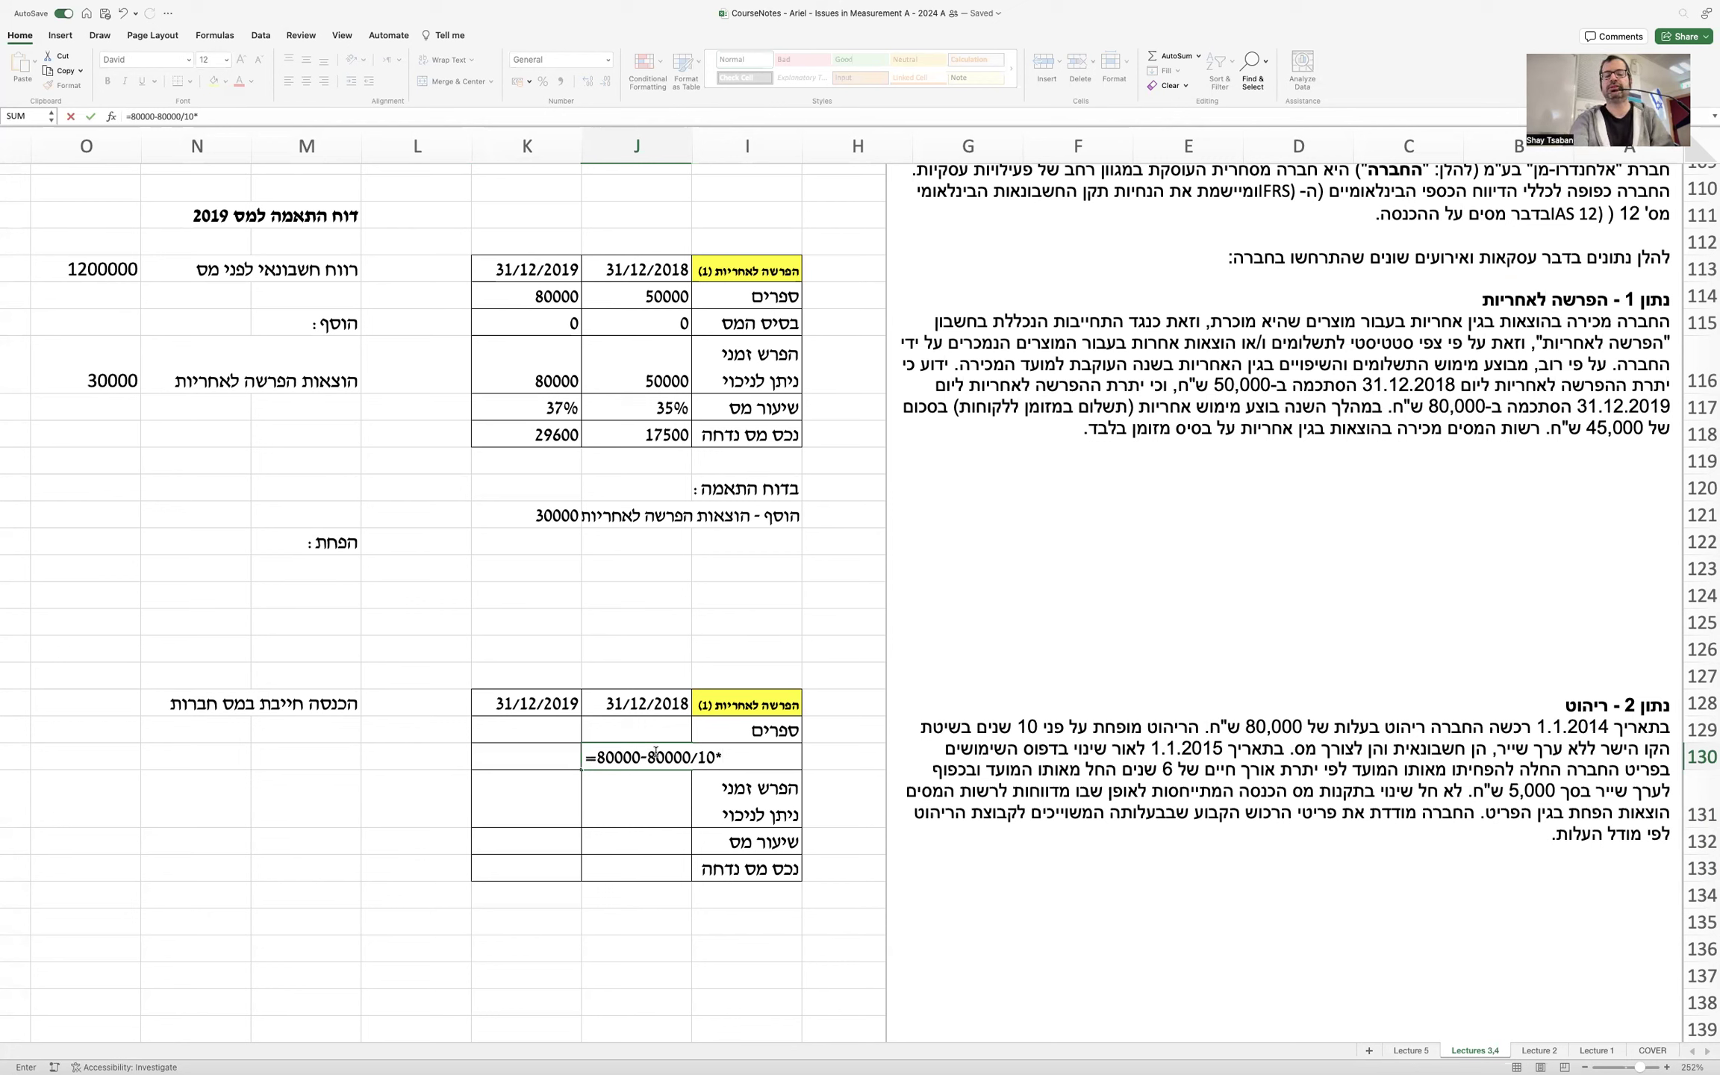
type("5")
key("Return")
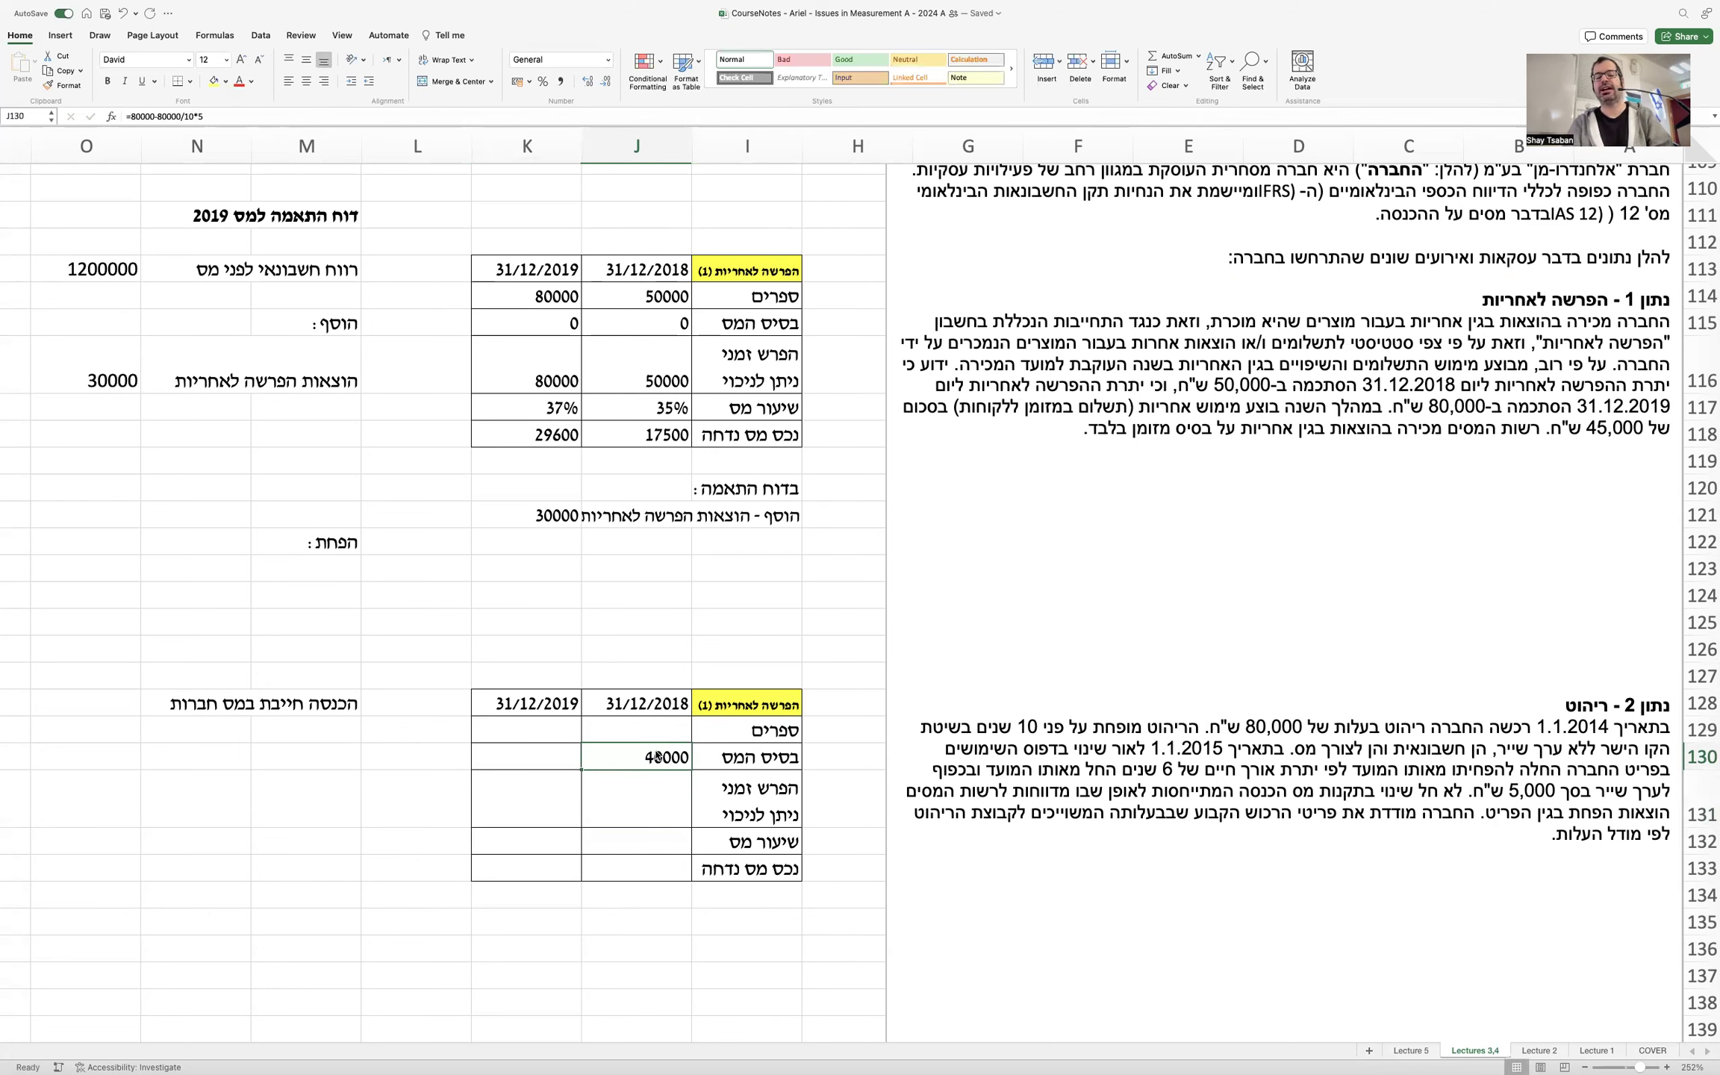
Step: Copy the tax base formula from J130 to K130 and change its year multiplier to 6 for 31/12/2019
key("ctrl+c")
left_click(549, 758)
key("ctrl+v")
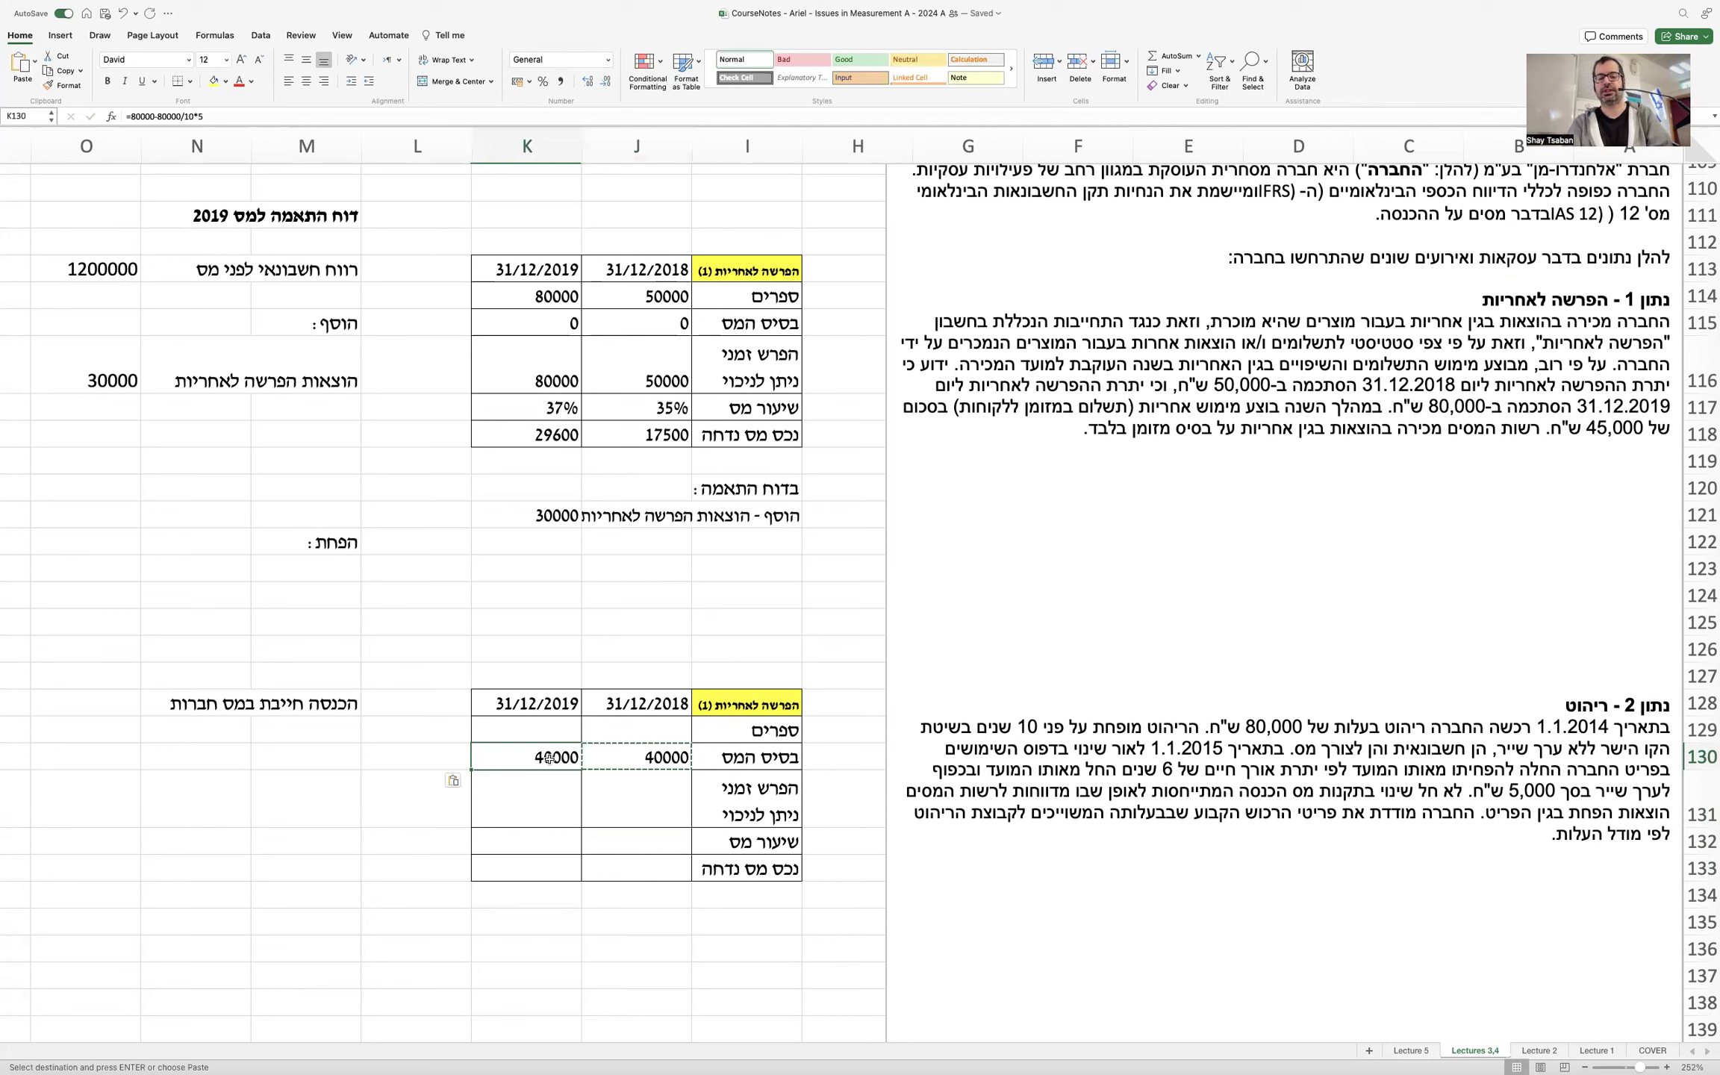
double_click(549, 757)
key("BackSpace")
type("6")
key("Return")
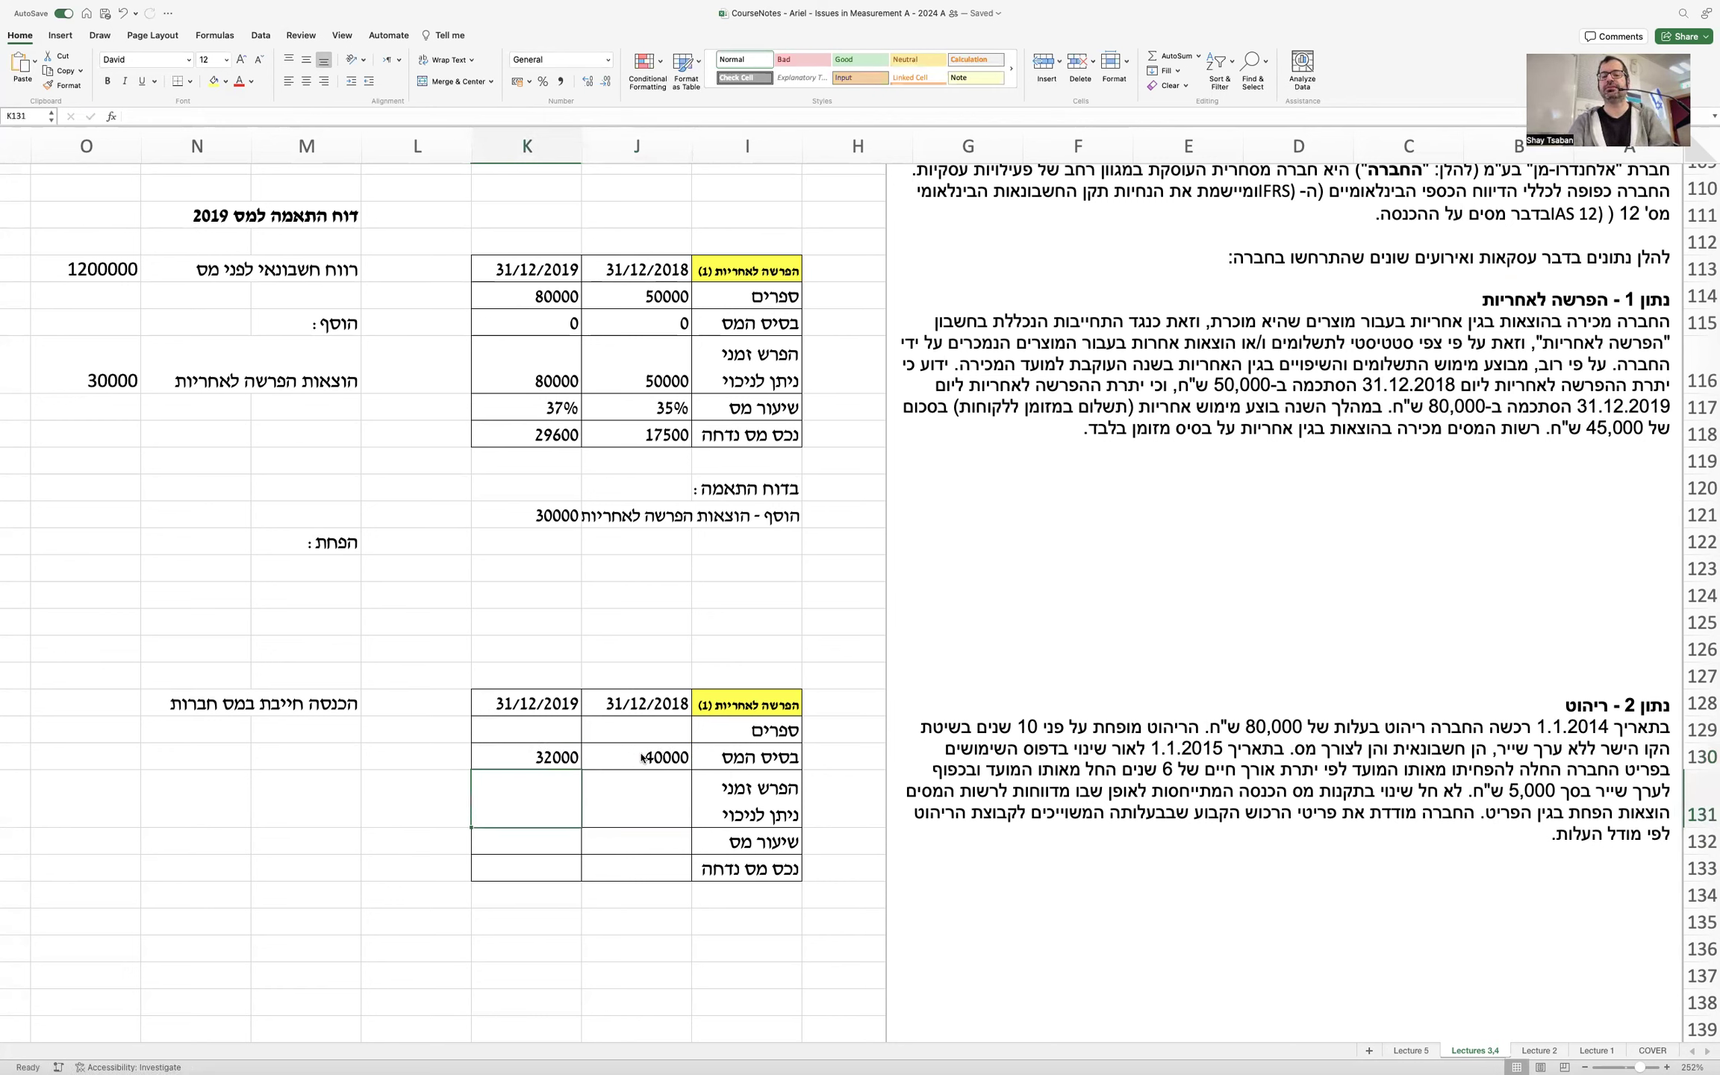
Step: Select the furniture table's 31/12/2018 book value cell J129 for entry
left_click(641, 734)
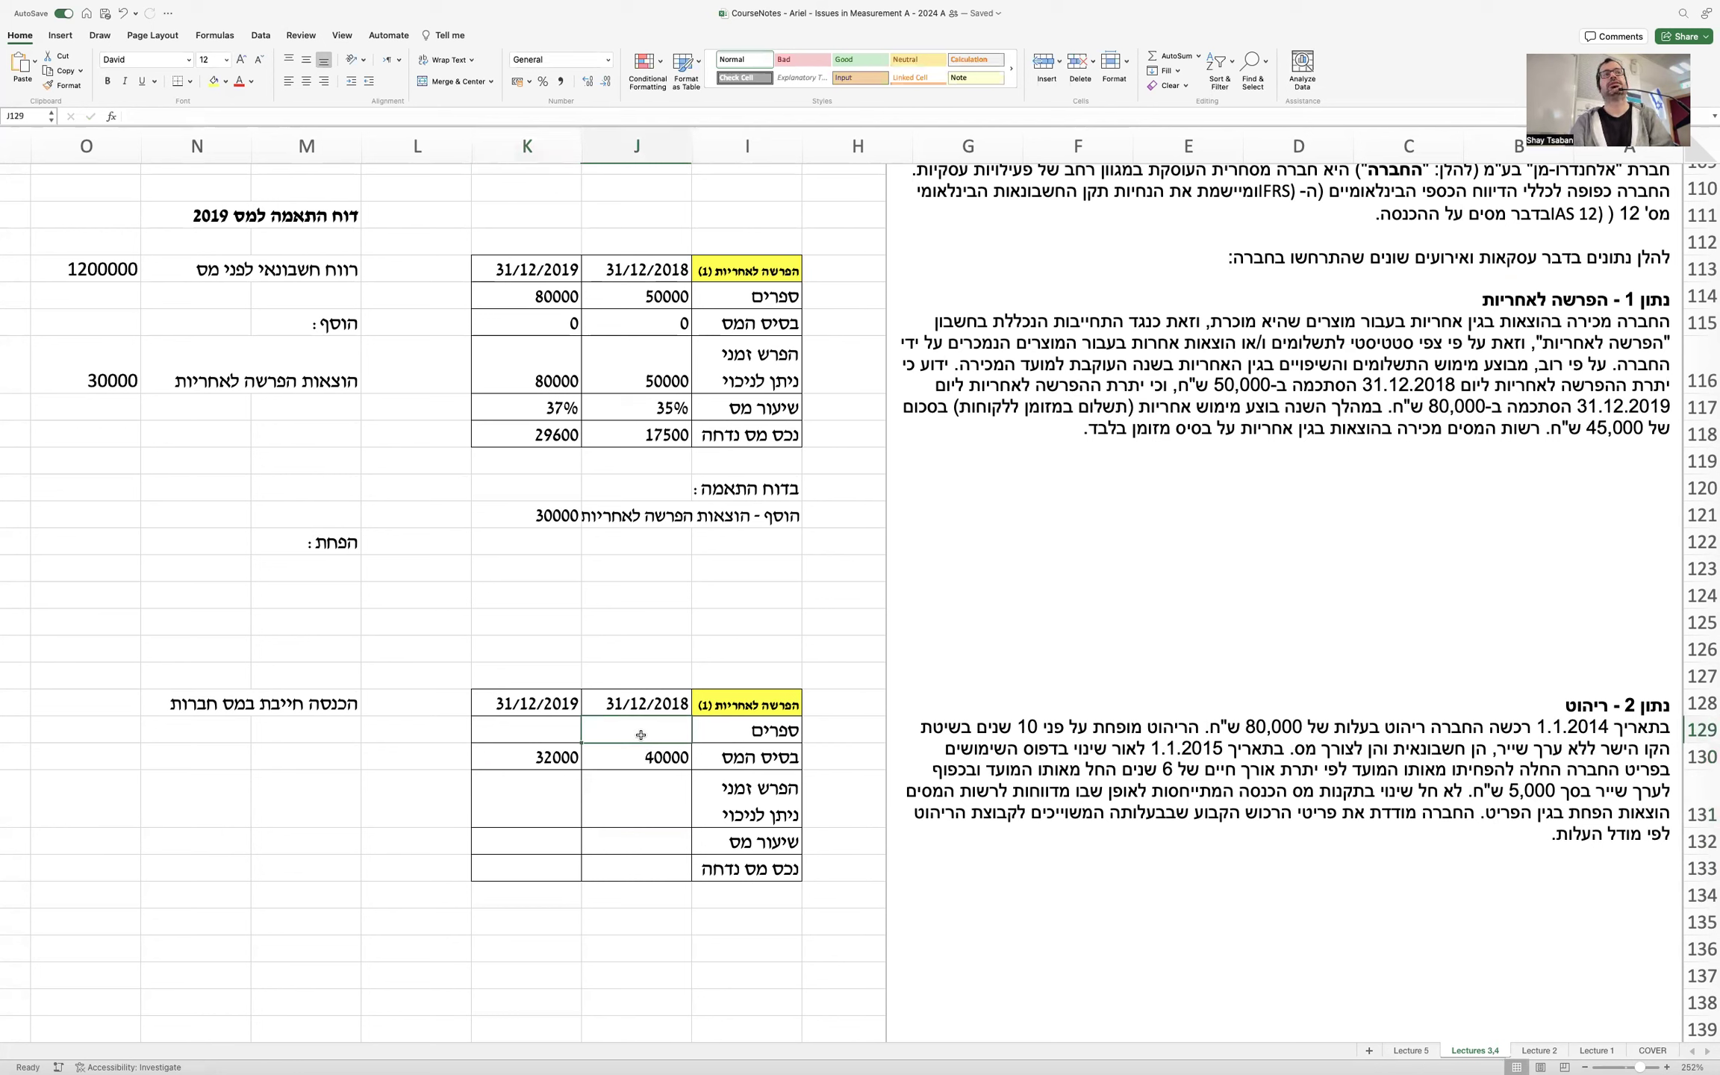